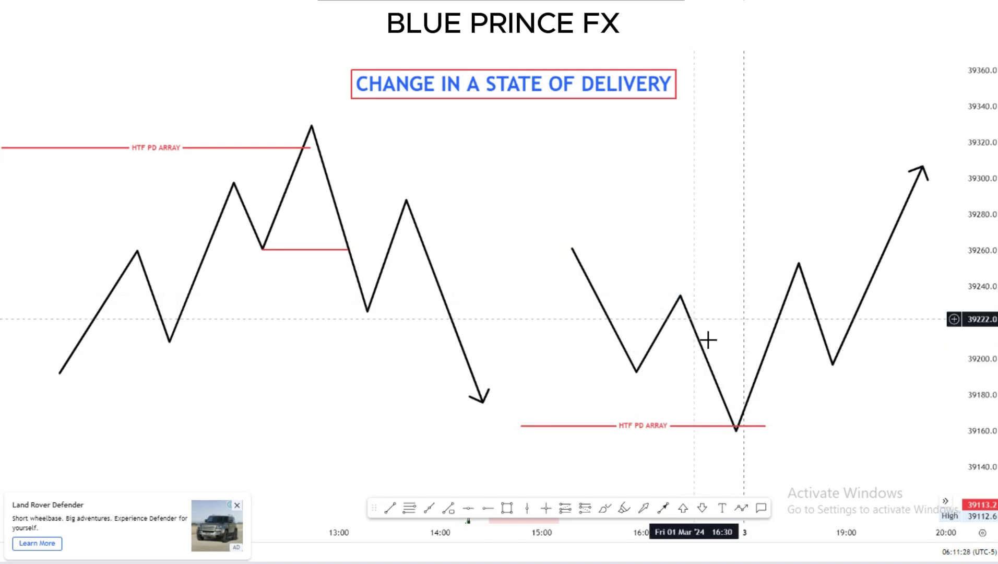
Draw a red horizontal level from the right zigzag's inner peak near 39234 to where the rally breaks above it
{"action": "left_click", "coordinate": [390, 508]}
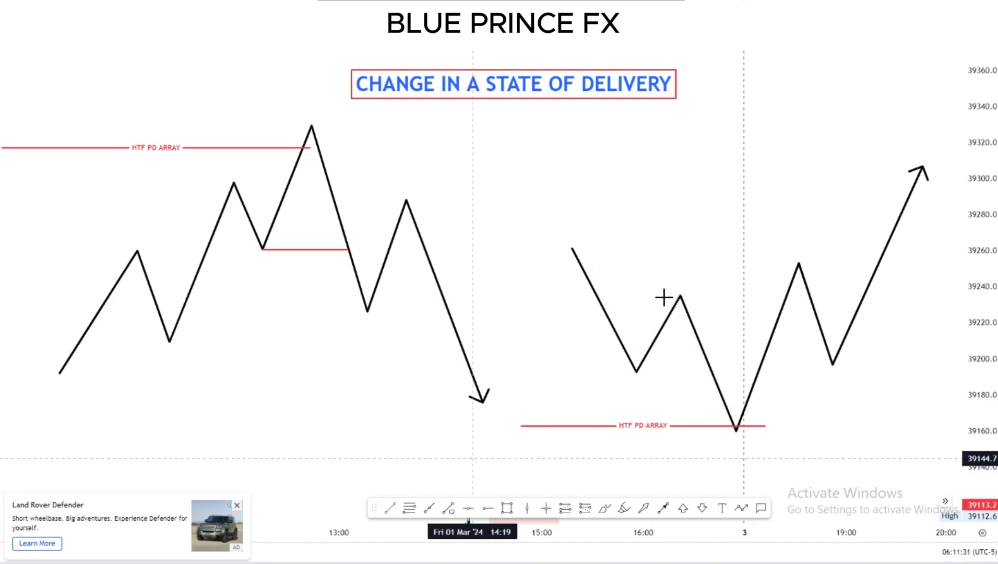
{"action": "left_click", "coordinate": [681, 297]}
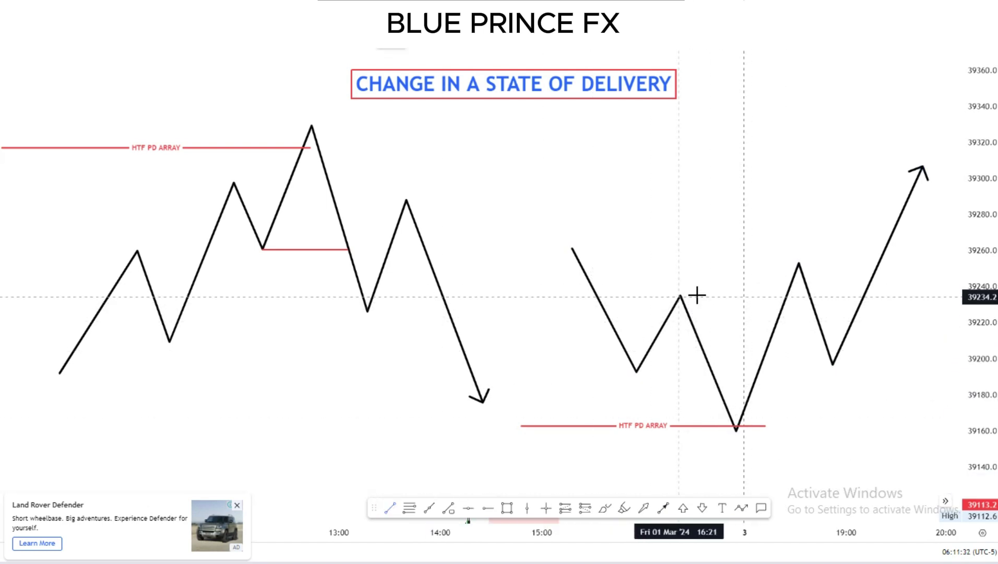
{"action": "left_click", "coordinate": [791, 297]}
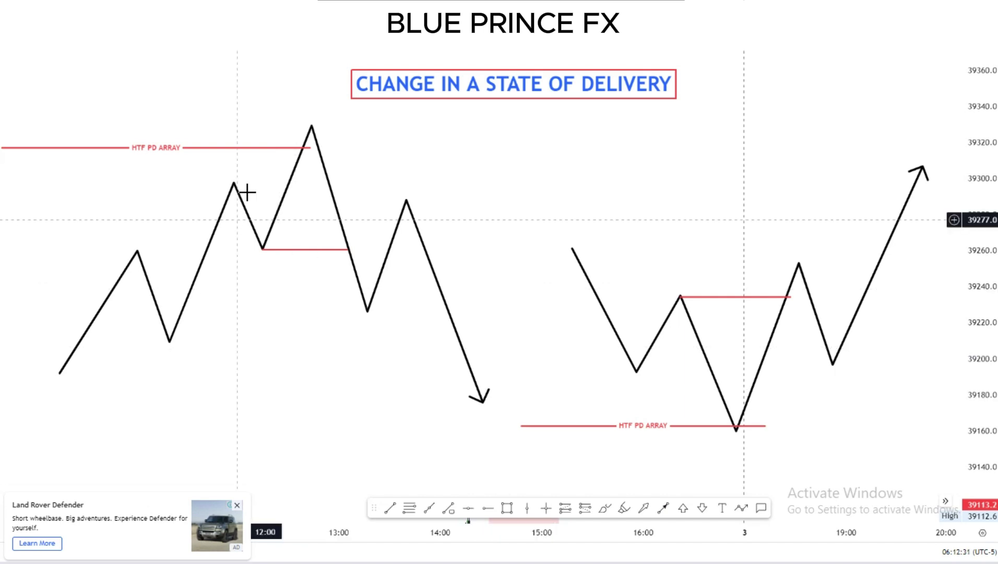
Raise the left zigzag's lower high and deepen the right zigzag's second low by dragging their vertices
{"action": "left_click", "coordinate": [192, 288]}
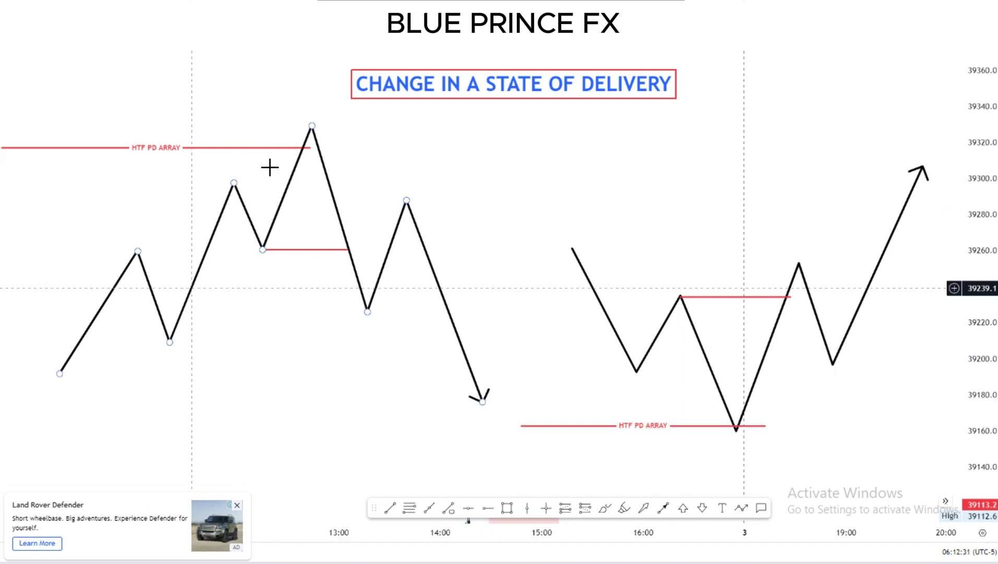
{"action": "left_click", "coordinate": [292, 133]}
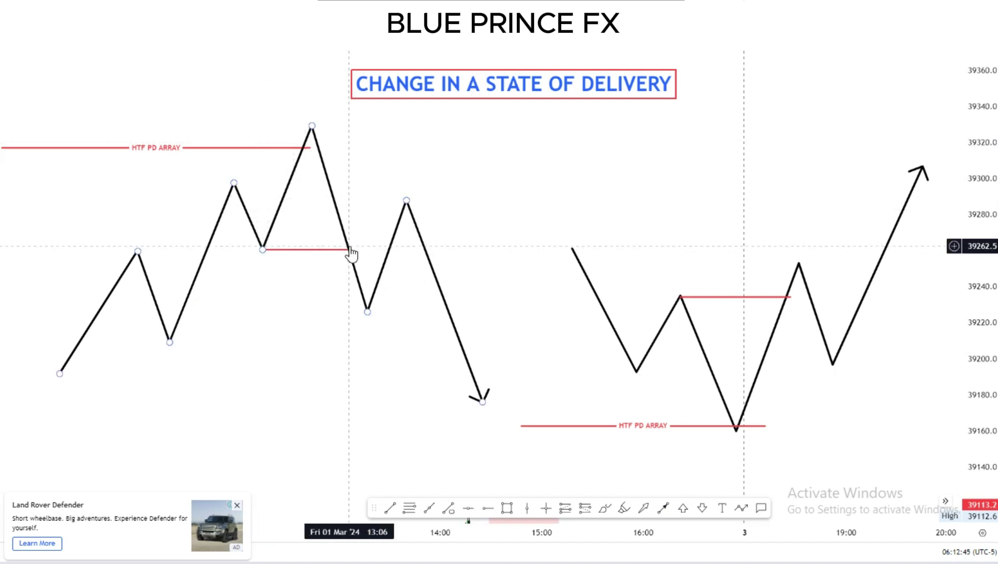
{"action": "left_click", "coordinate": [366, 309]}
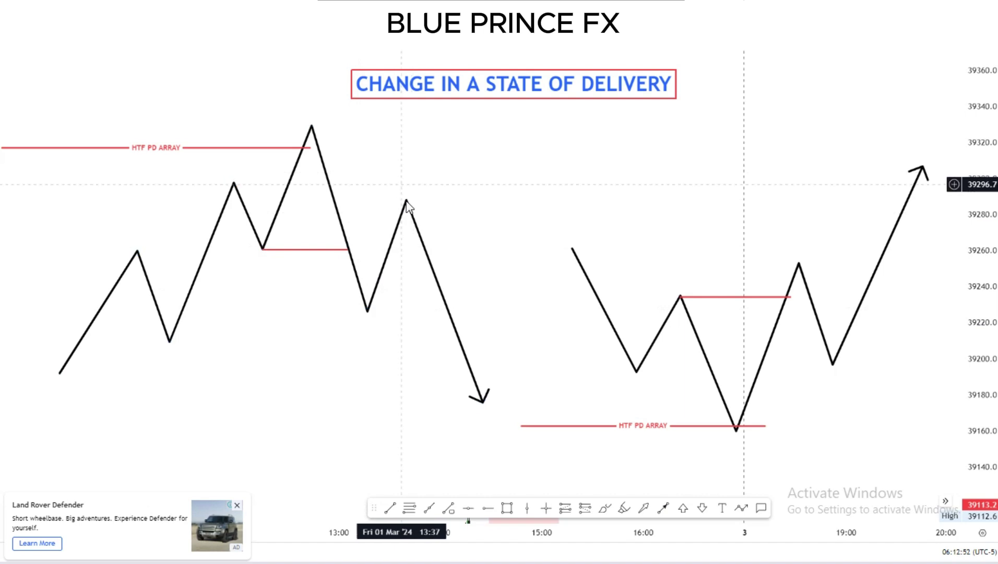
{"action": "left_click_drag", "start_coordinate": [406, 200], "coordinate": [428, 173]}
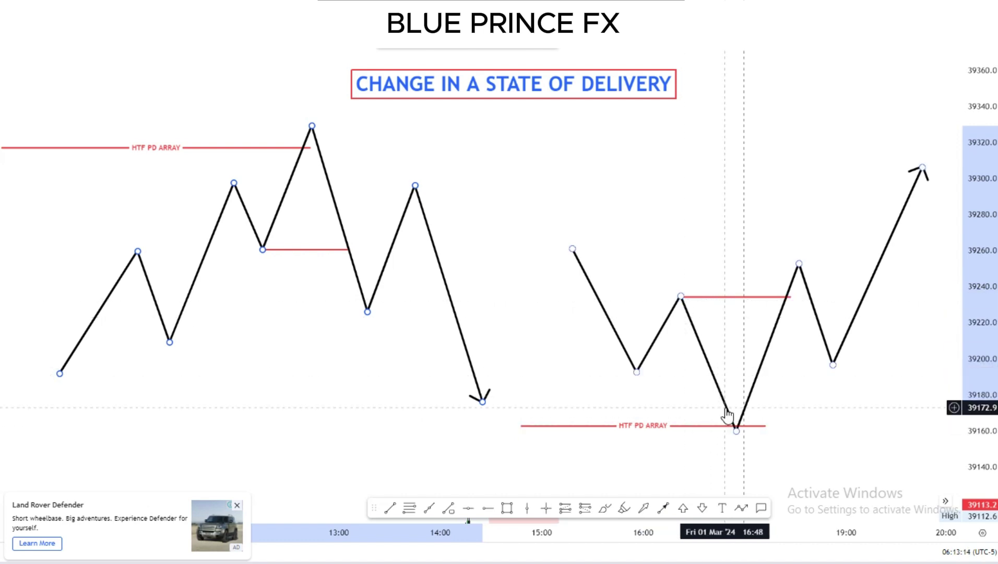
{"action": "left_click", "coordinate": [832, 364]}
{"action": "left_click_drag", "start_coordinate": [836, 385], "coordinate": [834, 384]}
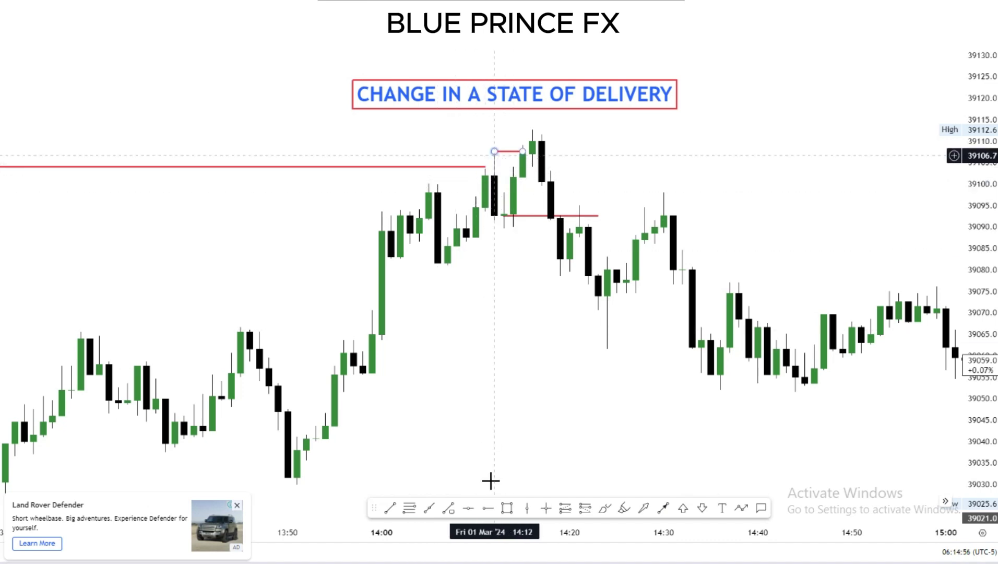
Draw the red level at about 39093 from the 14:13 candle, ending at the 14:23 candle
{"action": "left_click", "coordinate": [390, 507]}
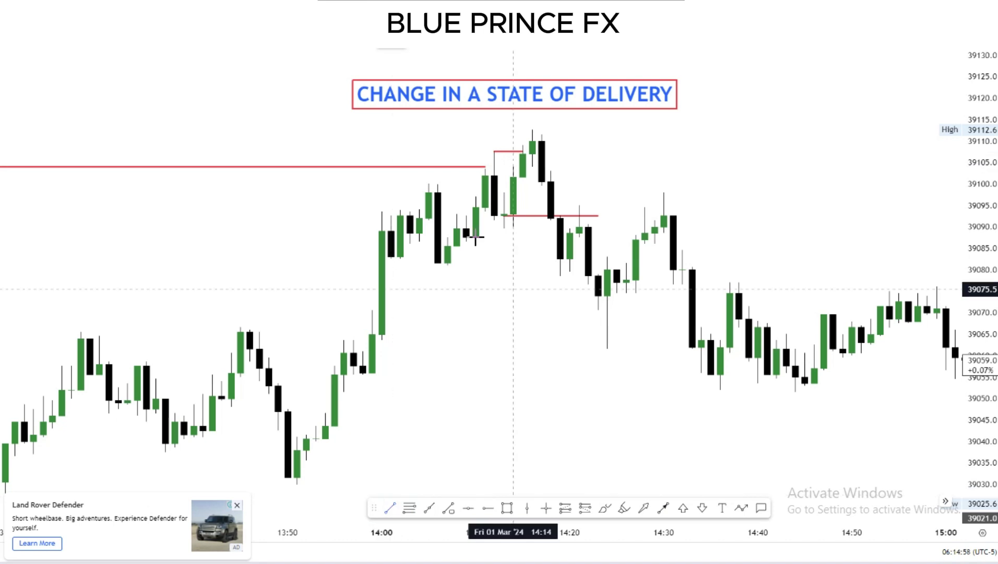
{"action": "left_click", "coordinate": [476, 237]}
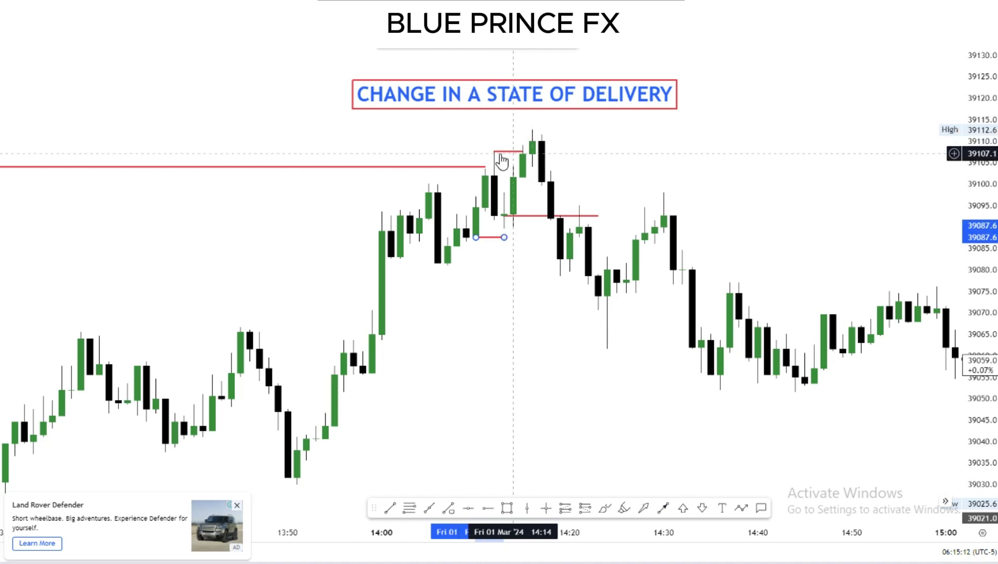
{"action": "scroll", "coordinate": [514, 157], "scroll_direction": "up", "scroll_amount": 1}
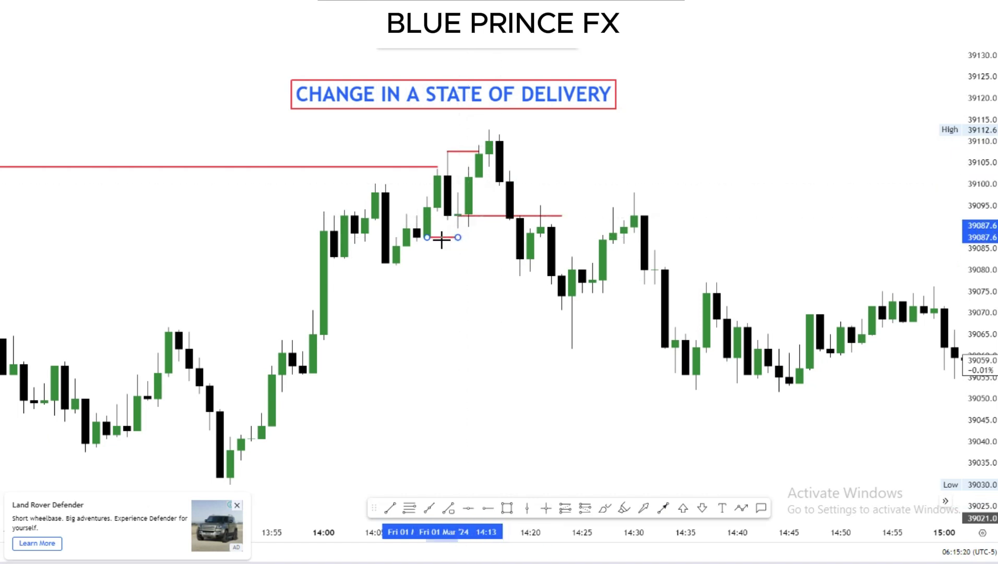
{"action": "left_click_drag", "start_coordinate": [478, 211], "coordinate": [266, 271]}
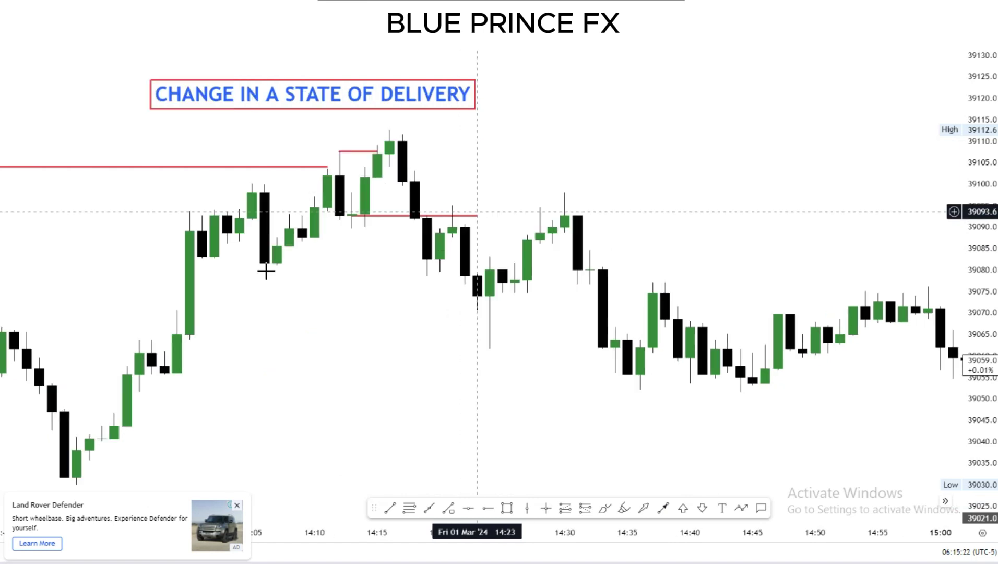
{"action": "scroll", "coordinate": [627, 338], "scroll_direction": "up", "scroll_amount": 2}
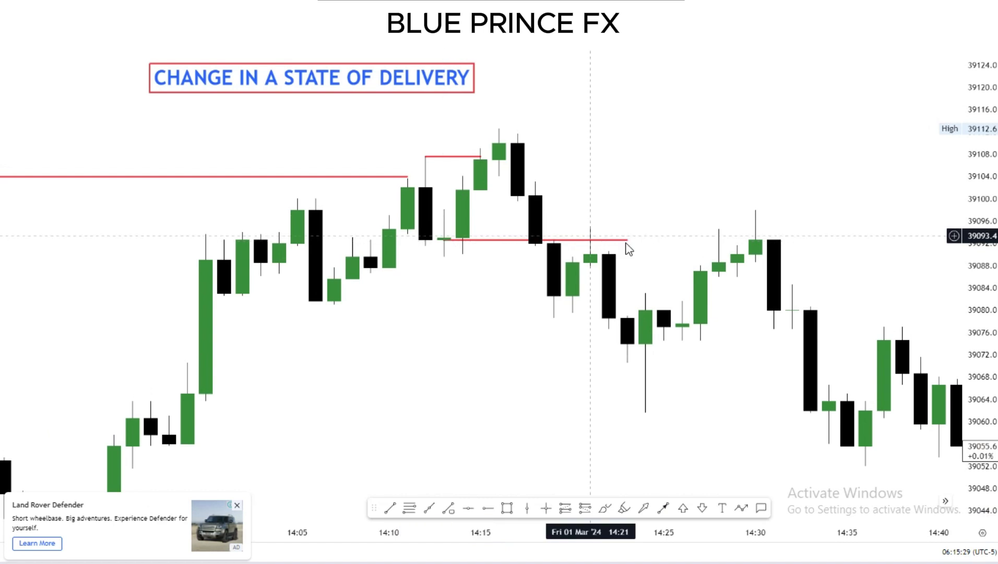
{"action": "left_click_drag", "start_coordinate": [628, 249], "coordinate": [624, 241]}
{"action": "left_click", "coordinate": [631, 242]}
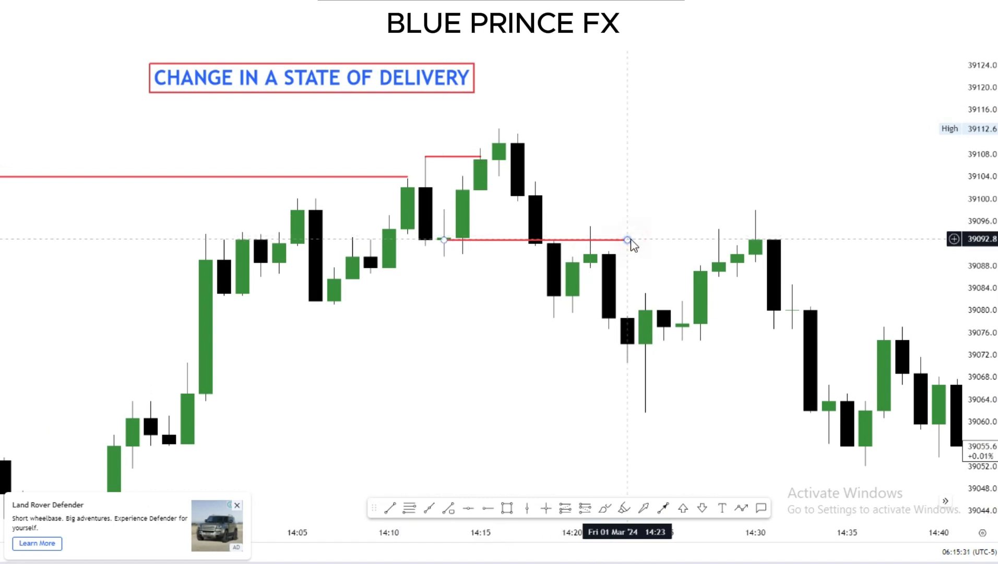
Apply the OB line template to the 39093 level, making it a black line labelled OB
{"action": "left_click", "coordinate": [417, 48]}
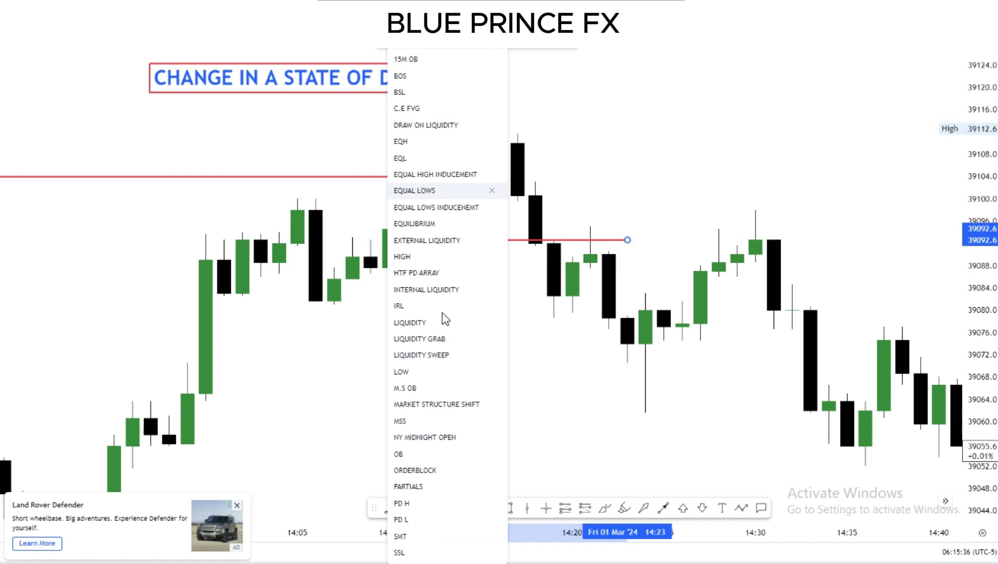
{"action": "left_click", "coordinate": [413, 452]}
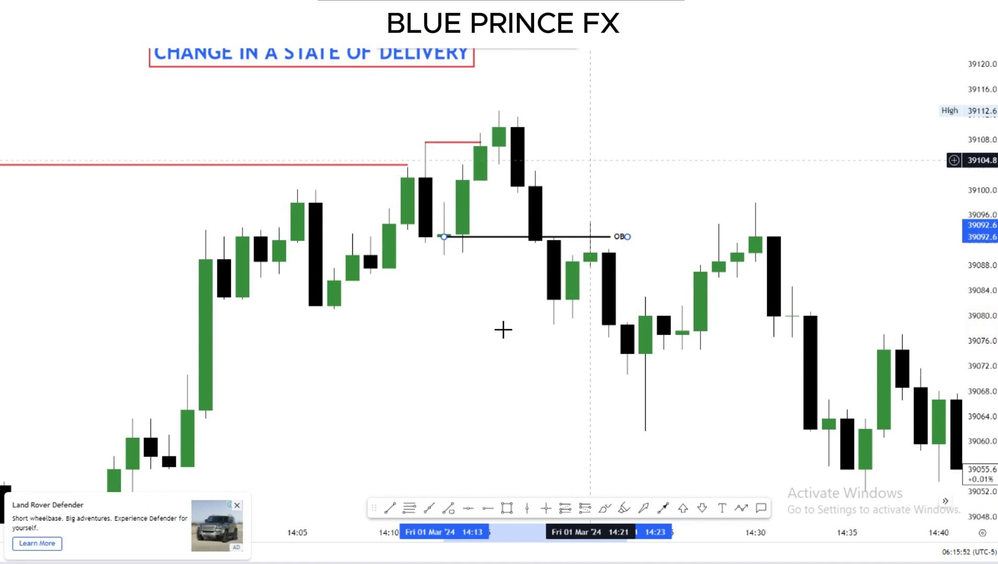
{"action": "left_click_drag", "start_coordinate": [466, 372], "coordinate": [410, 369]}
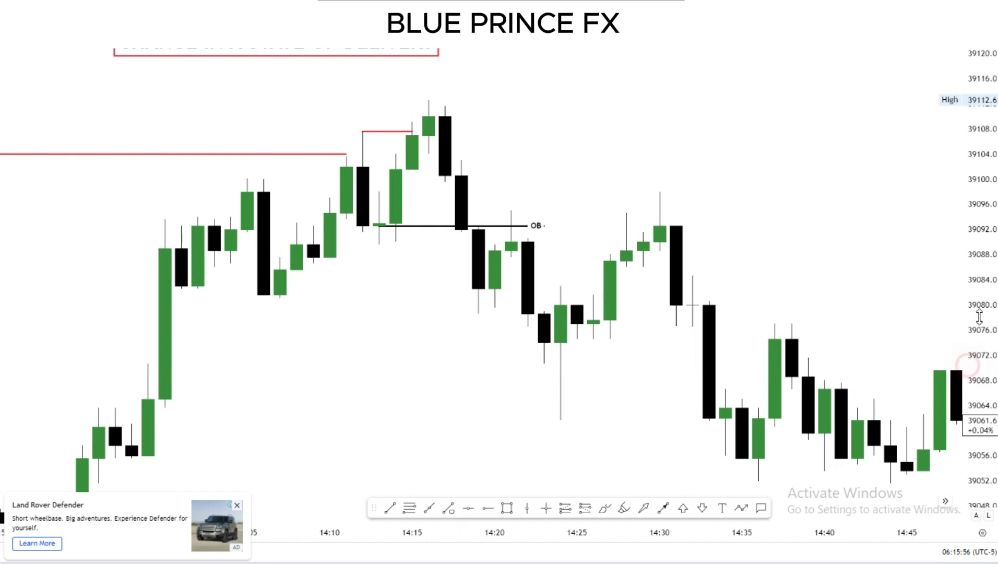
Draw a purple order-block rectangle from the 14:17 candle to about 14:33, spanning roughly 39093–39100
{"action": "left_click_drag", "start_coordinate": [981, 317], "coordinate": [509, 522]}
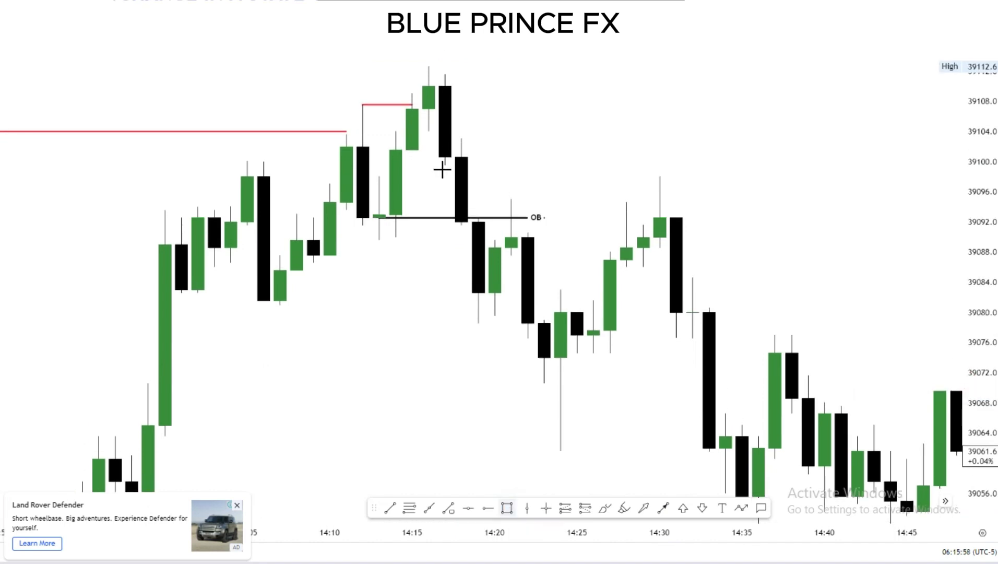
{"action": "left_click_drag", "start_coordinate": [444, 166], "coordinate": [709, 216]}
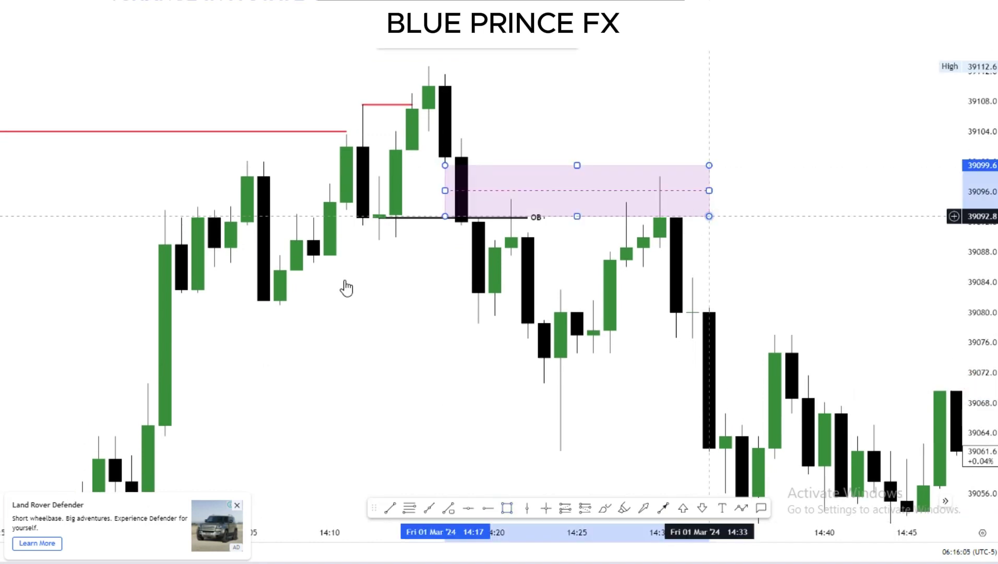
{"action": "left_click", "coordinate": [443, 171]}
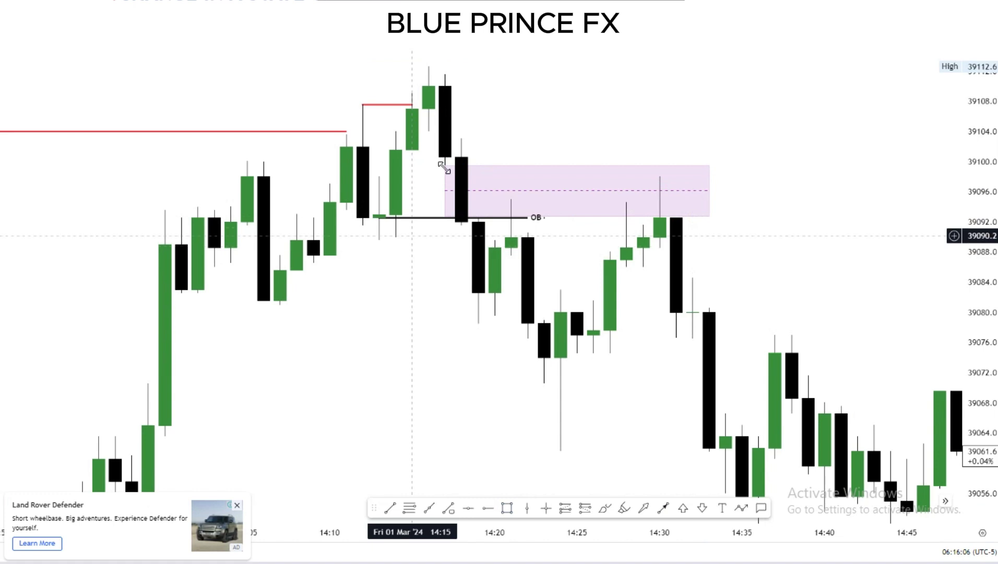
{"action": "mouse_move", "coordinate": [444, 166]}
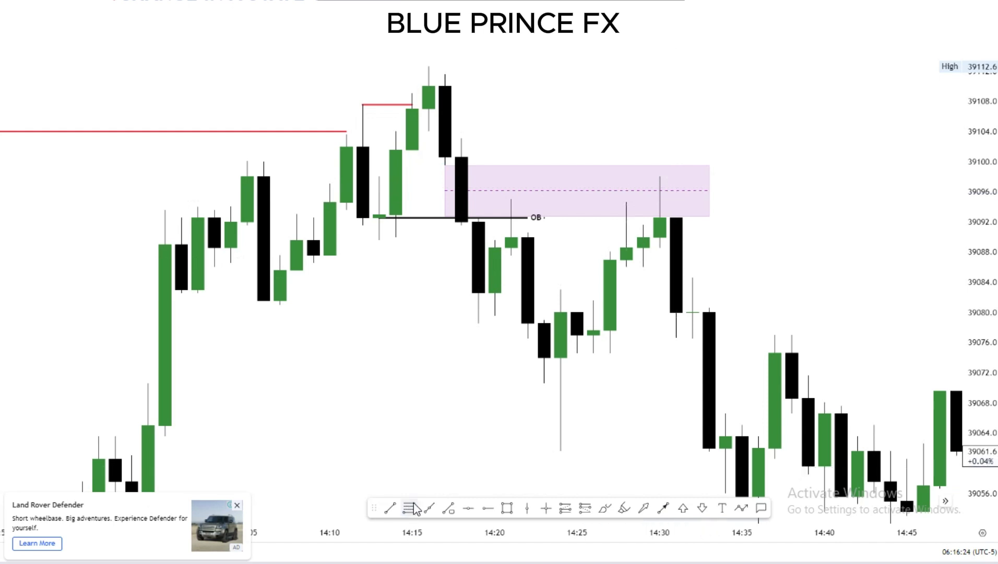
Place short positions at the 14:16 high and at the 14:28 retest candle
{"action": "left_click", "coordinate": [522, 255]}
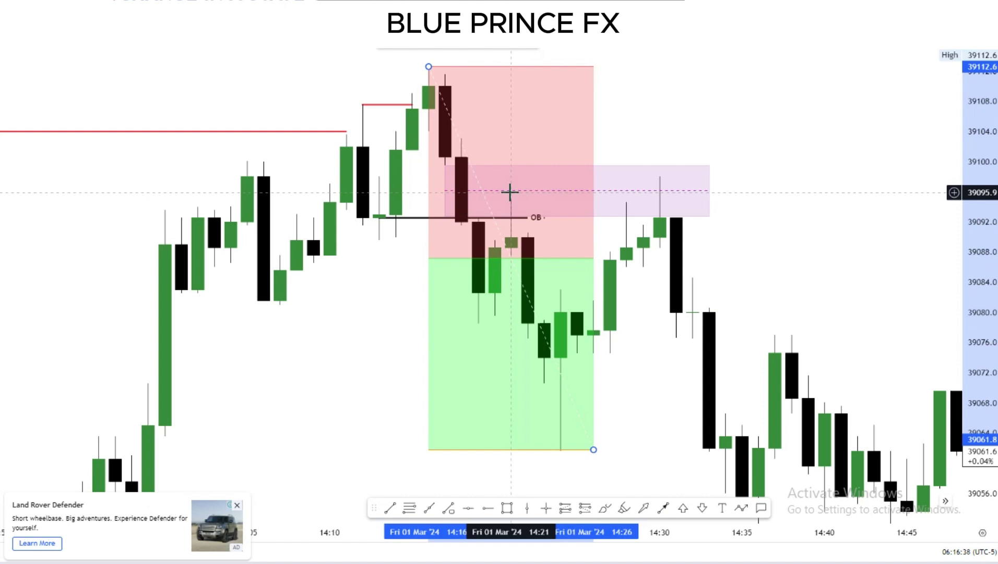
{"action": "scroll", "coordinate": [515, 468], "scroll_direction": "down", "scroll_amount": 1}
{"action": "scroll", "coordinate": [516, 469], "scroll_direction": "down", "scroll_amount": 1}
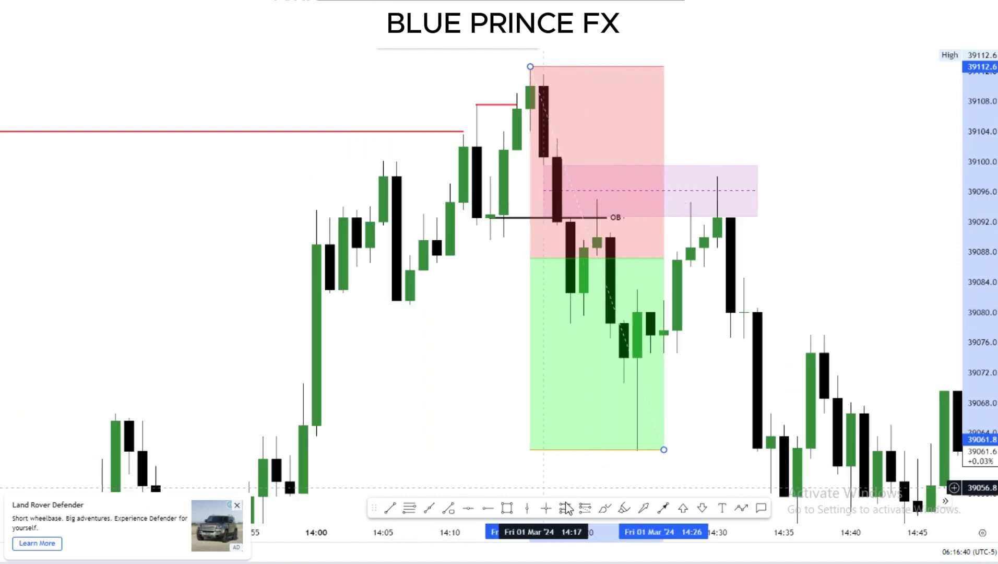
{"action": "left_click", "coordinate": [585, 509]}
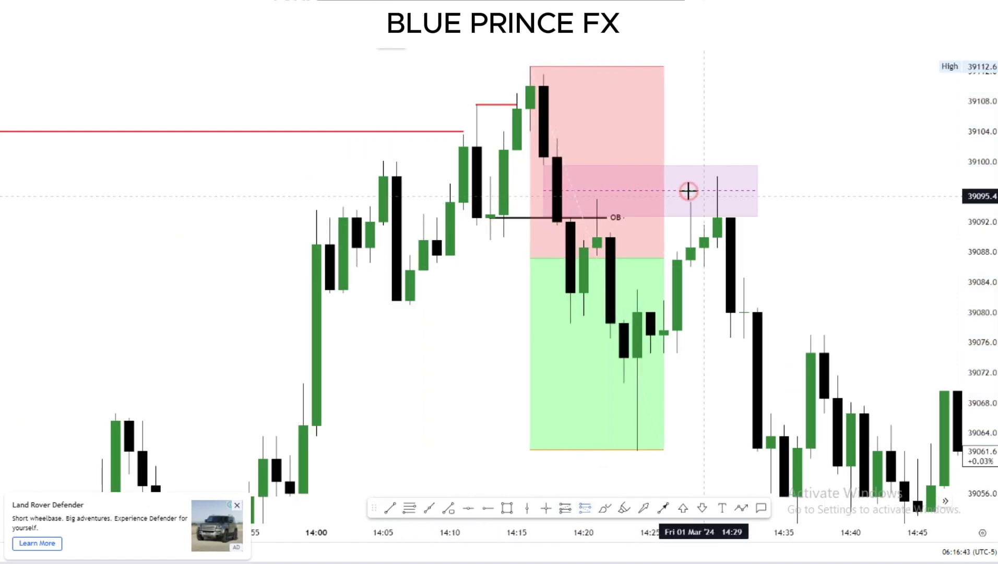
{"action": "left_click", "coordinate": [691, 202]}
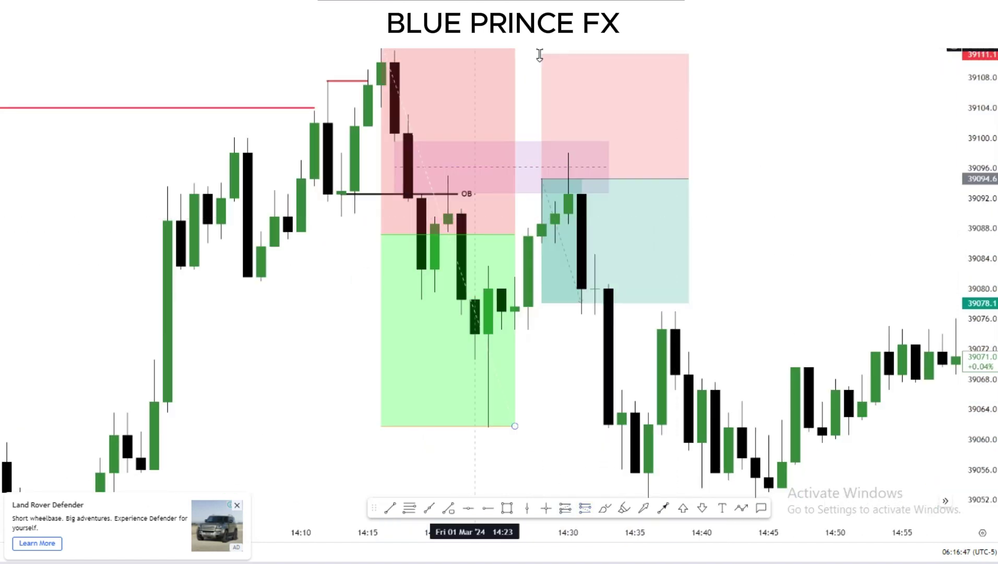
Raise the second short's stop to the chart top and set its target to 74.2 points
{"action": "left_click_drag", "start_coordinate": [540, 54], "coordinate": [535, 50]}
{"action": "scroll", "coordinate": [730, 261], "scroll_direction": "down", "scroll_amount": 2}
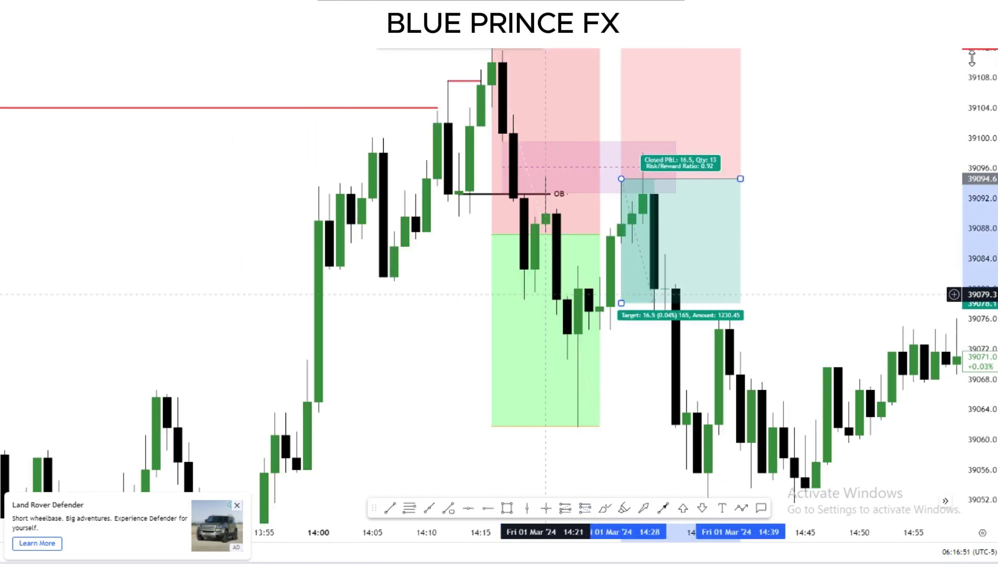
{"action": "left_click_drag", "start_coordinate": [979, 256], "coordinate": [979, 313]}
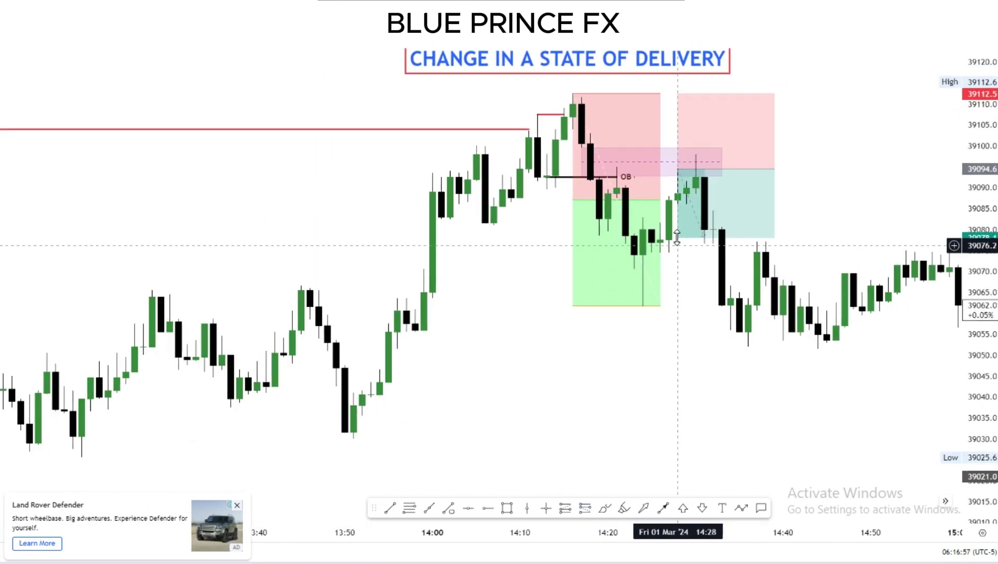
{"action": "left_click_drag", "start_coordinate": [677, 256], "coordinate": [678, 333]}
{"action": "left_click_drag", "start_coordinate": [692, 422], "coordinate": [692, 485]}
{"action": "scroll", "coordinate": [237, 449], "scroll_direction": "down", "scroll_amount": 5}
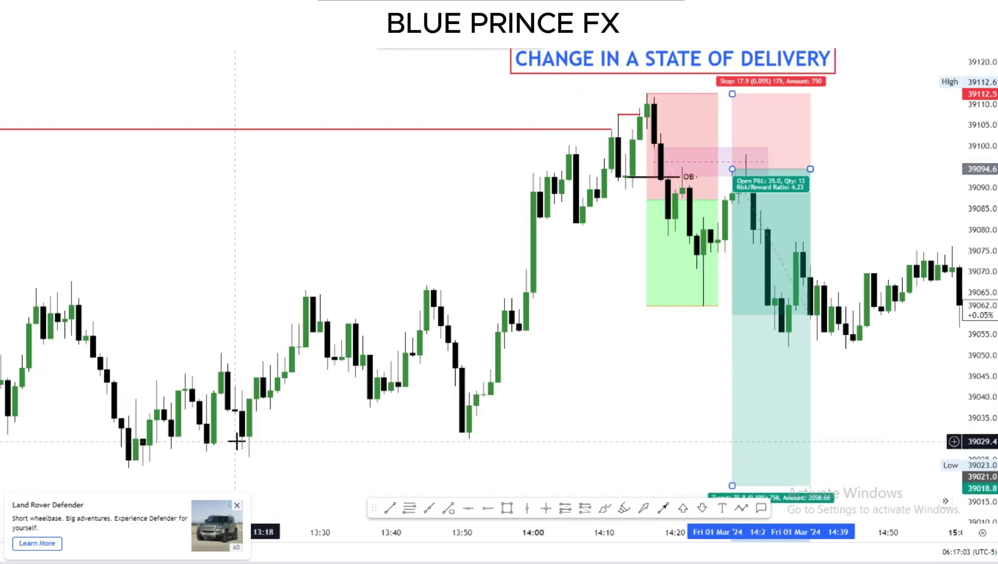
{"action": "scroll", "coordinate": [332, 491], "scroll_direction": "down", "scroll_amount": 2}
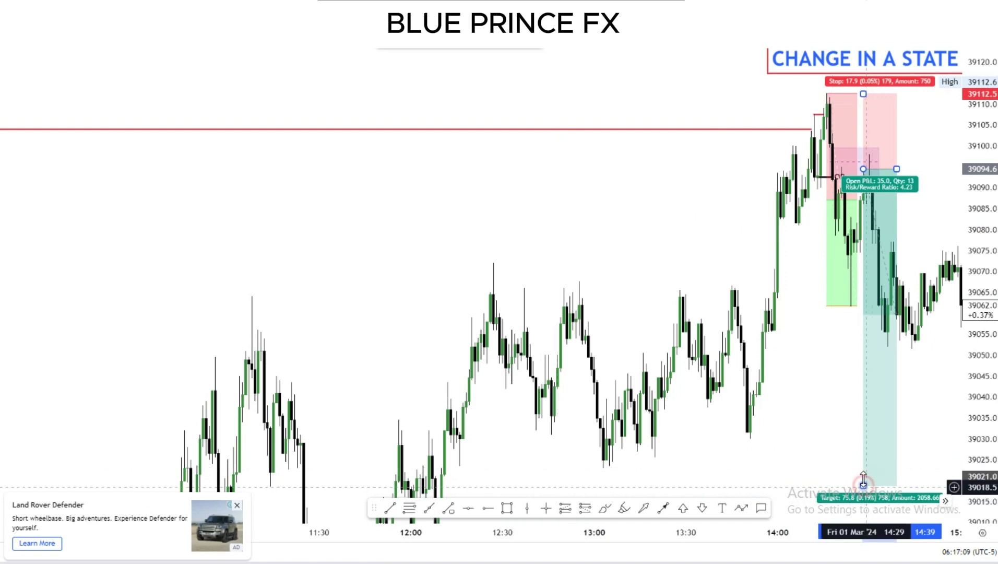
{"action": "left_click_drag", "start_coordinate": [863, 486], "coordinate": [865, 466]}
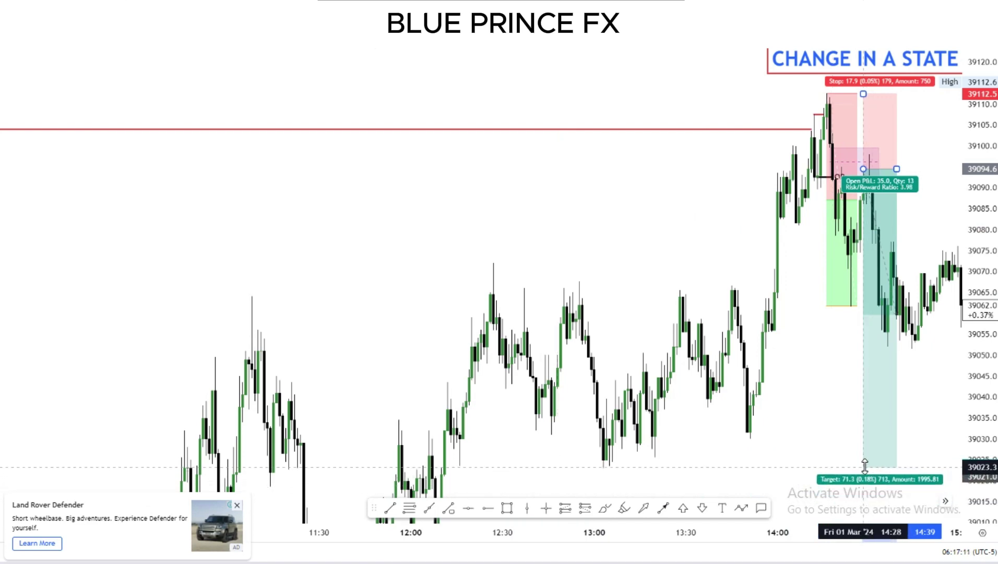
{"action": "scroll", "coordinate": [797, 473], "scroll_direction": "up", "scroll_amount": 2}
{"action": "scroll", "coordinate": [795, 469], "scroll_direction": "up", "scroll_amount": 5}
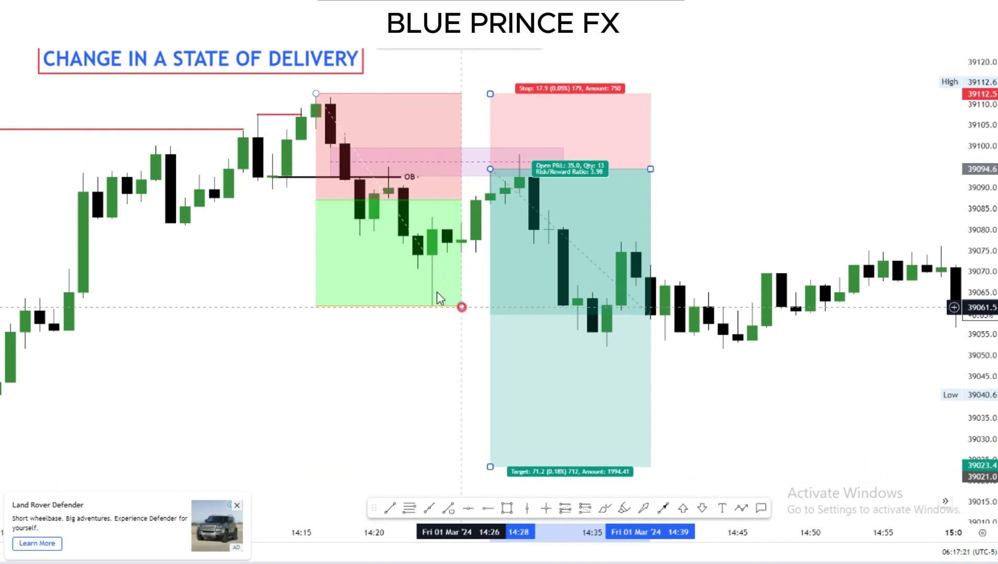
Resize the first short position's green target box down to about 39063
{"action": "left_click_drag", "start_coordinate": [460, 305], "coordinate": [388, 234]}
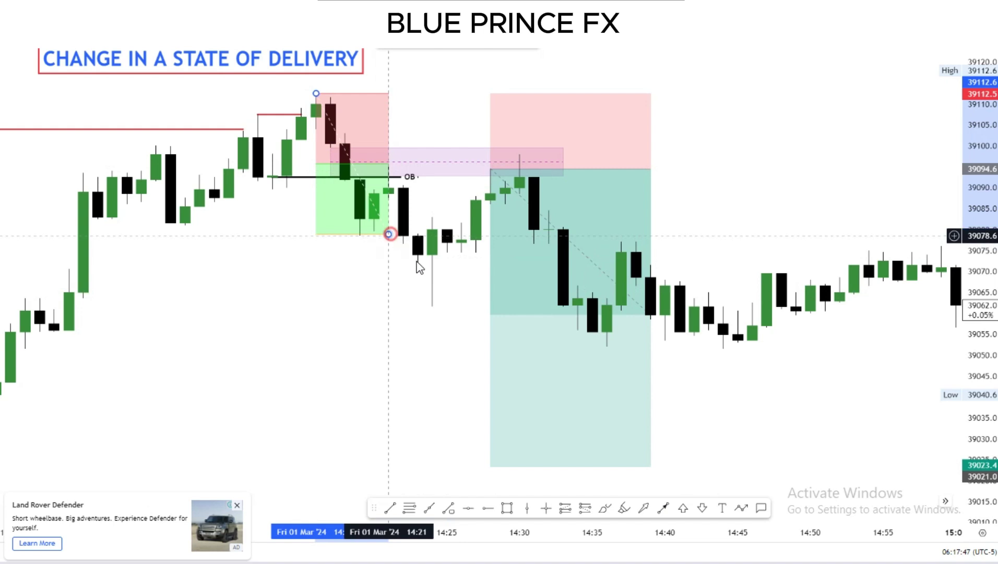
{"action": "left_click_drag", "start_coordinate": [388, 234], "coordinate": [448, 299]}
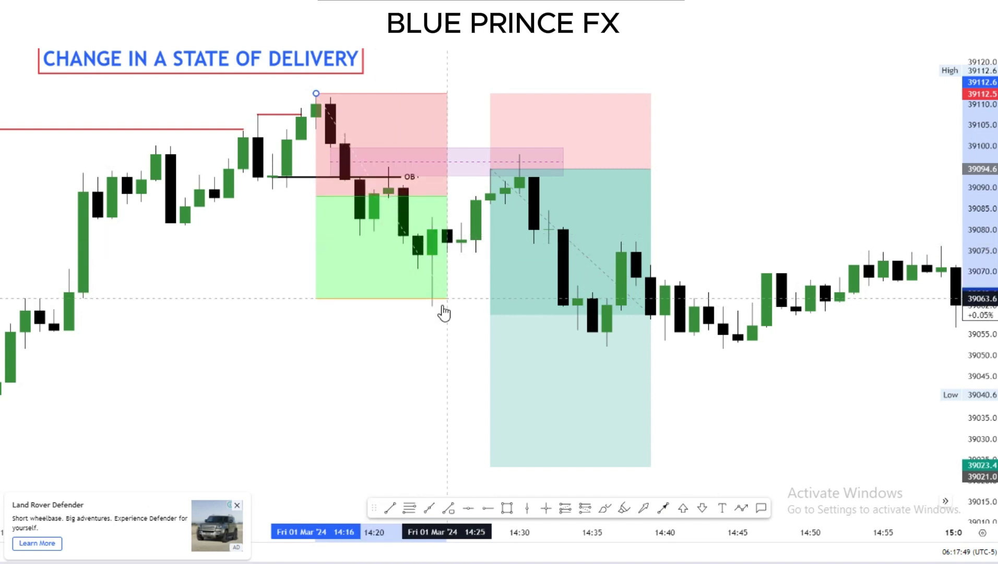
{"action": "left_click", "coordinate": [418, 176]}
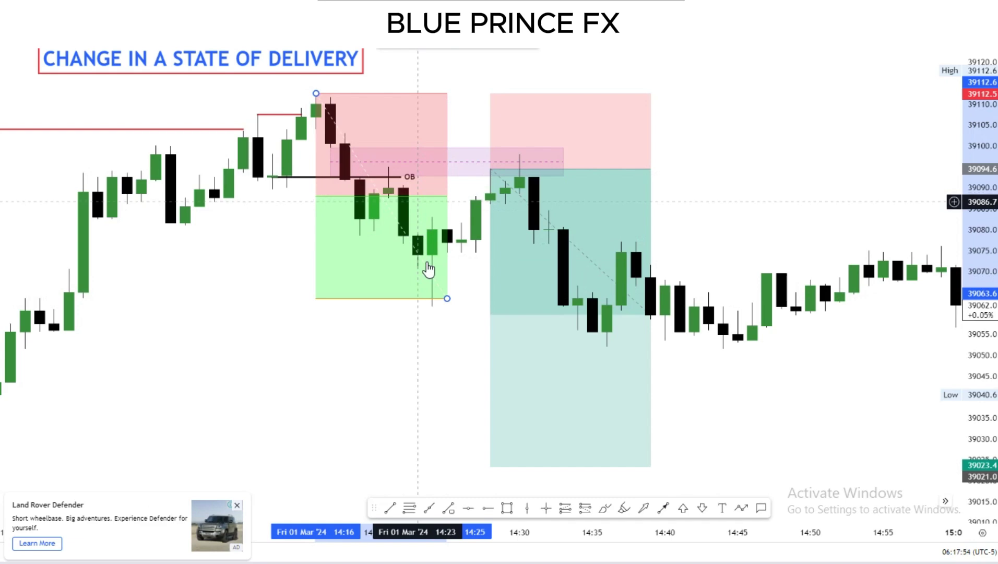
{"action": "left_click", "coordinate": [517, 157]}
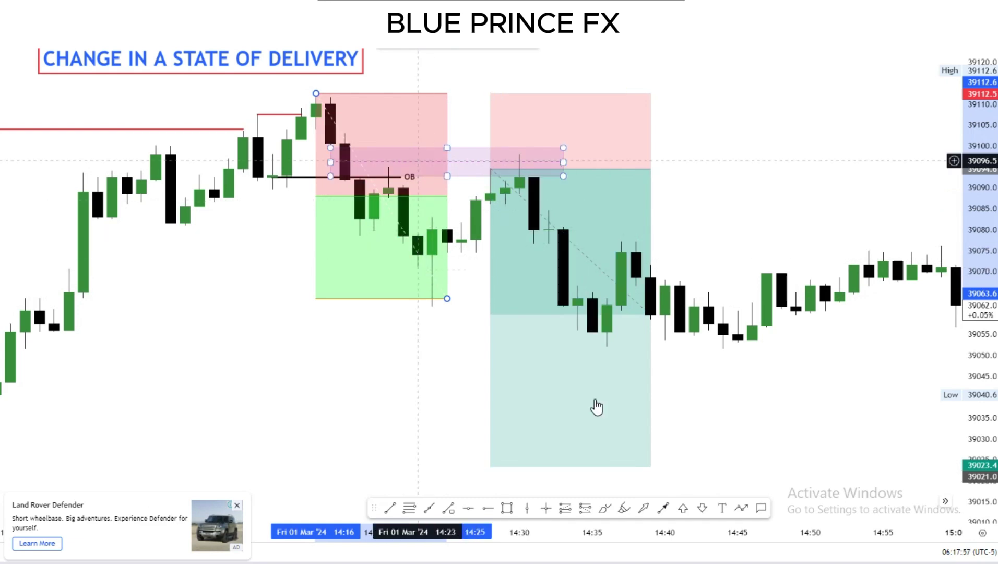
{"action": "scroll", "coordinate": [830, 415], "scroll_direction": "down", "scroll_amount": 3}
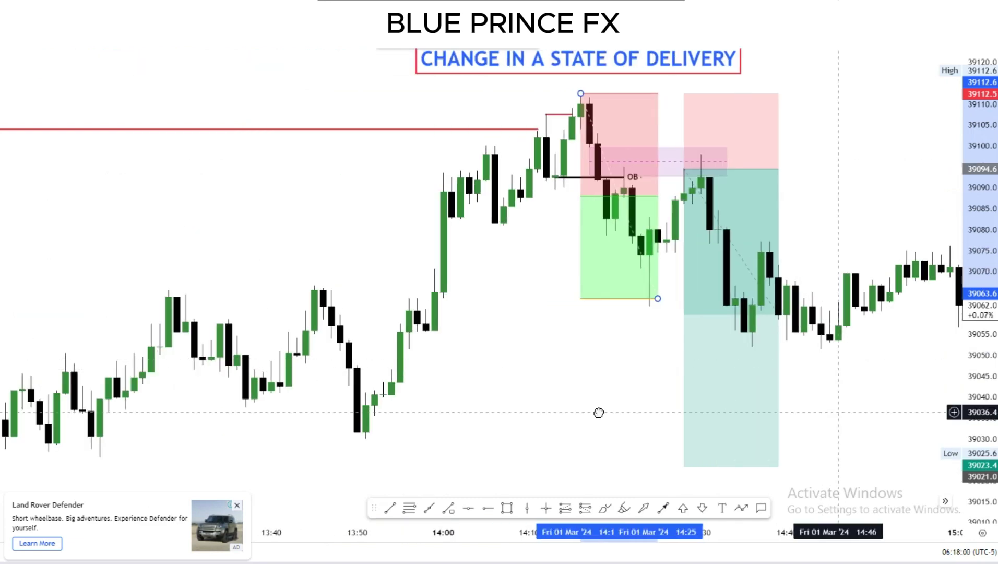
{"action": "scroll", "coordinate": [599, 413], "scroll_direction": "right", "scroll_amount": 10}
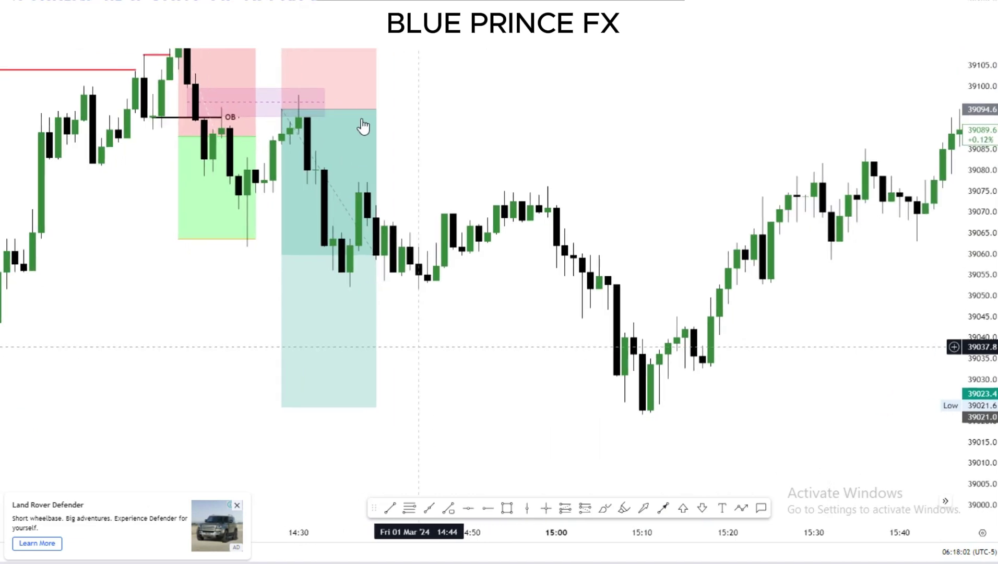
Extend the short position rightward until the trade closes at target
{"action": "left_click", "coordinate": [374, 110]}
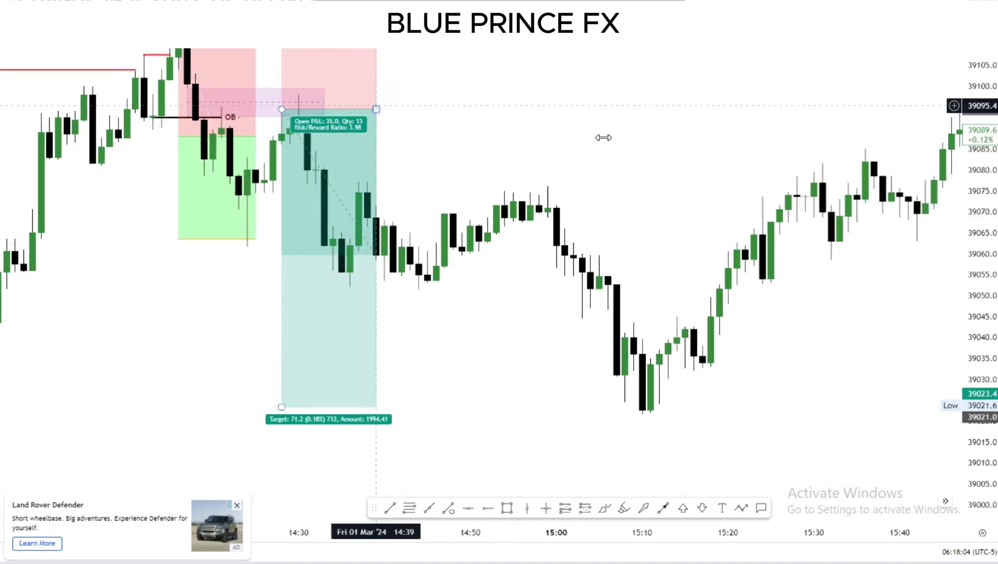
{"action": "left_click_drag", "start_coordinate": [603, 137], "coordinate": [720, 152]}
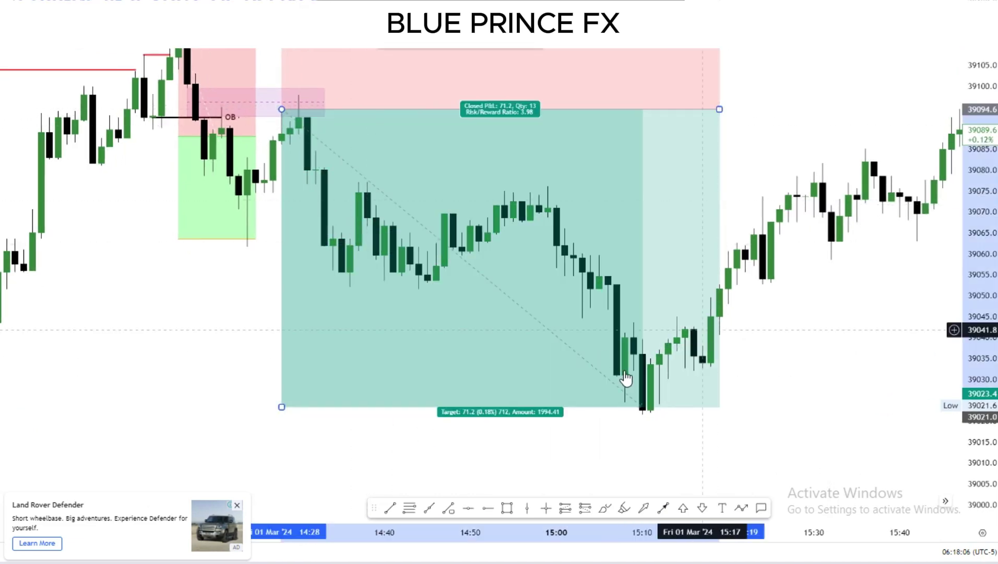
{"action": "scroll", "coordinate": [267, 441], "scroll_direction": "down", "scroll_amount": 5}
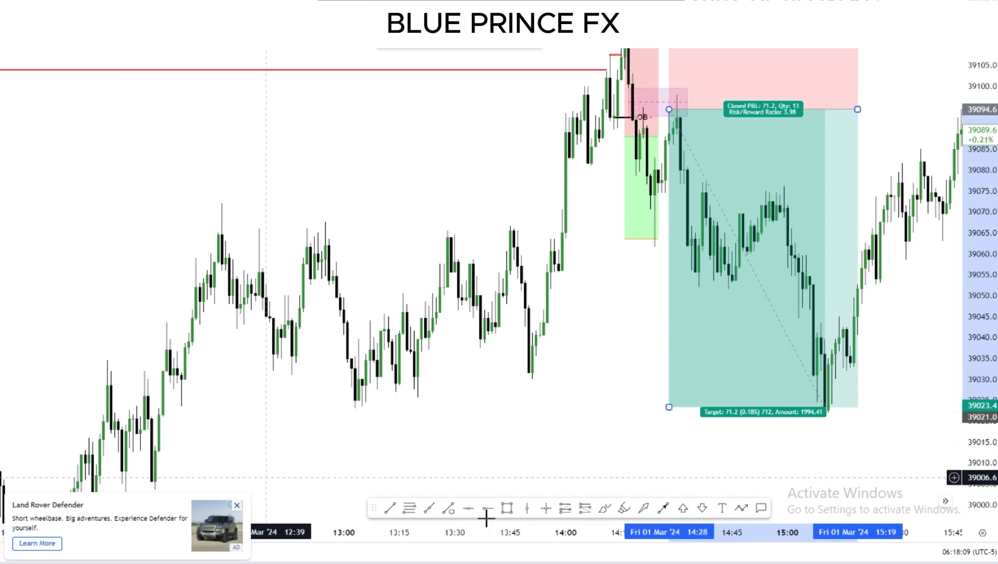
Mark the swing low with a horizontal ray
{"action": "left_click", "coordinate": [181, 407]}
{"action": "left_click", "coordinate": [182, 407]}
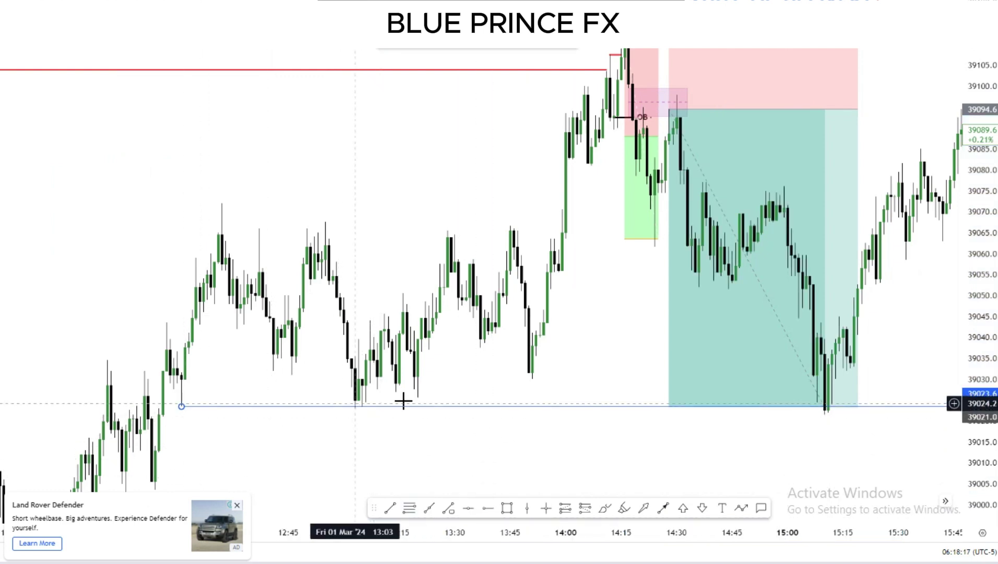
{"action": "left_click", "coordinate": [740, 169]}
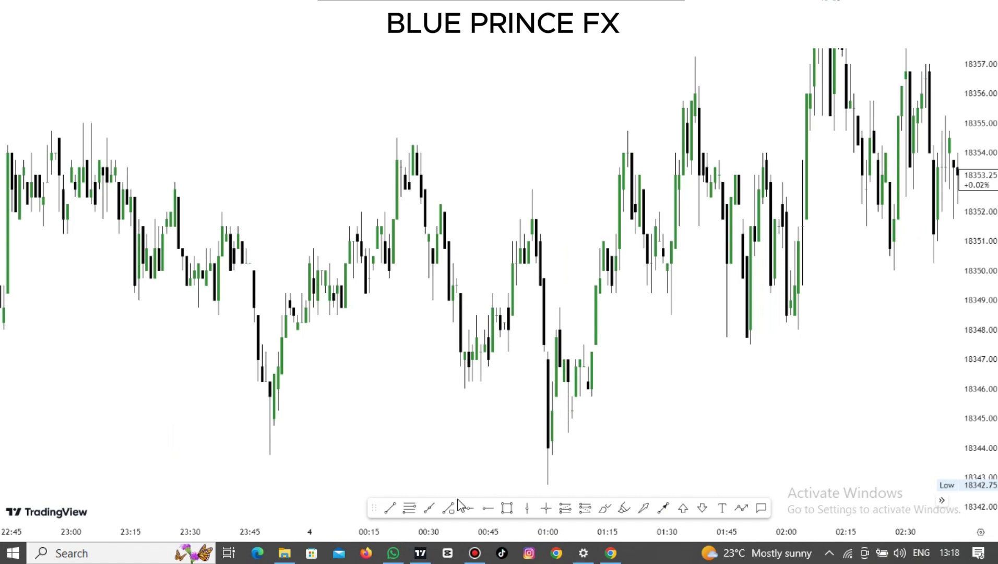
Draw a level line across the two 18343.75 lows
{"action": "left_click", "coordinate": [523, 485]}
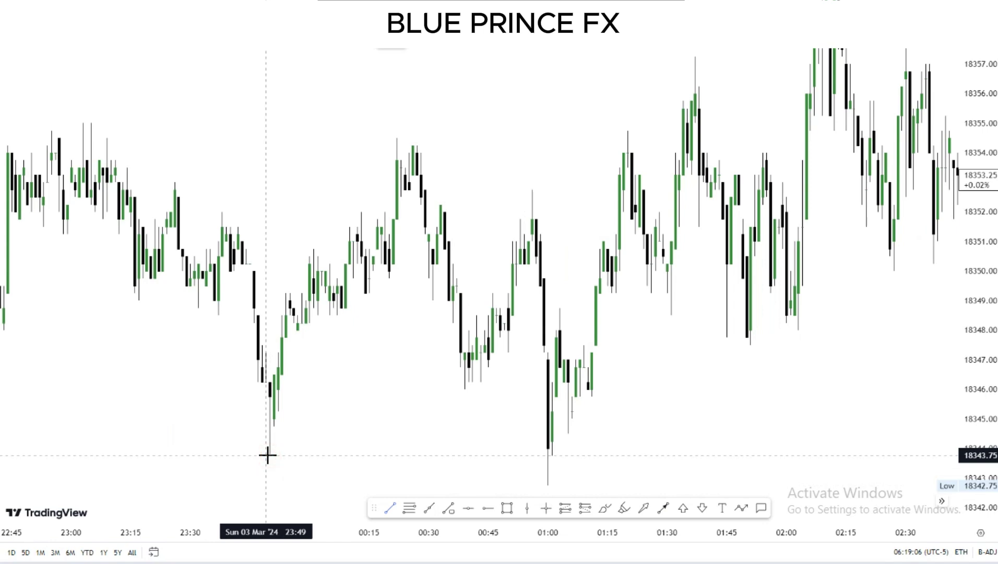
{"action": "left_click", "coordinate": [544, 456]}
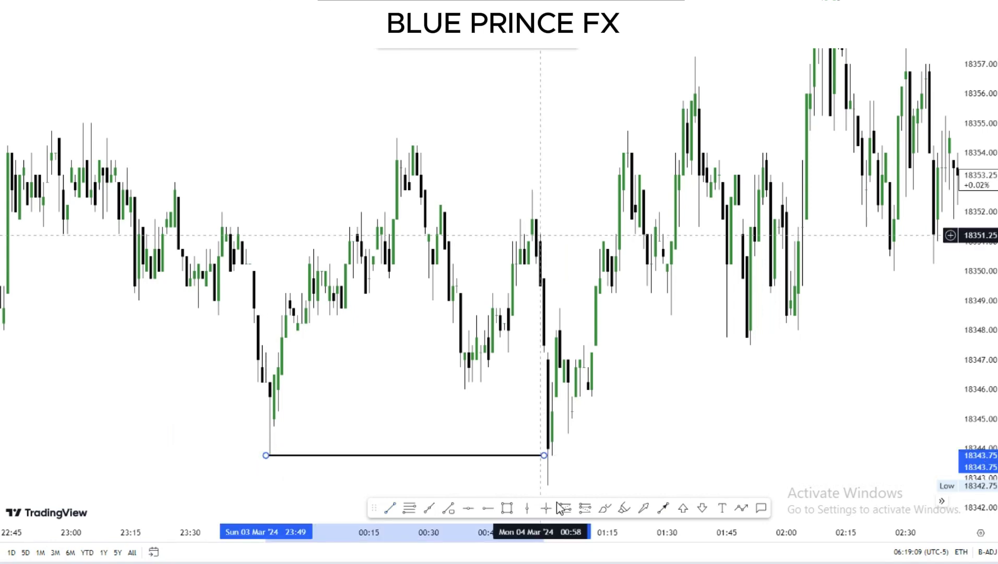
{"action": "scroll", "coordinate": [358, 222], "scroll_direction": "up", "scroll_amount": 2}
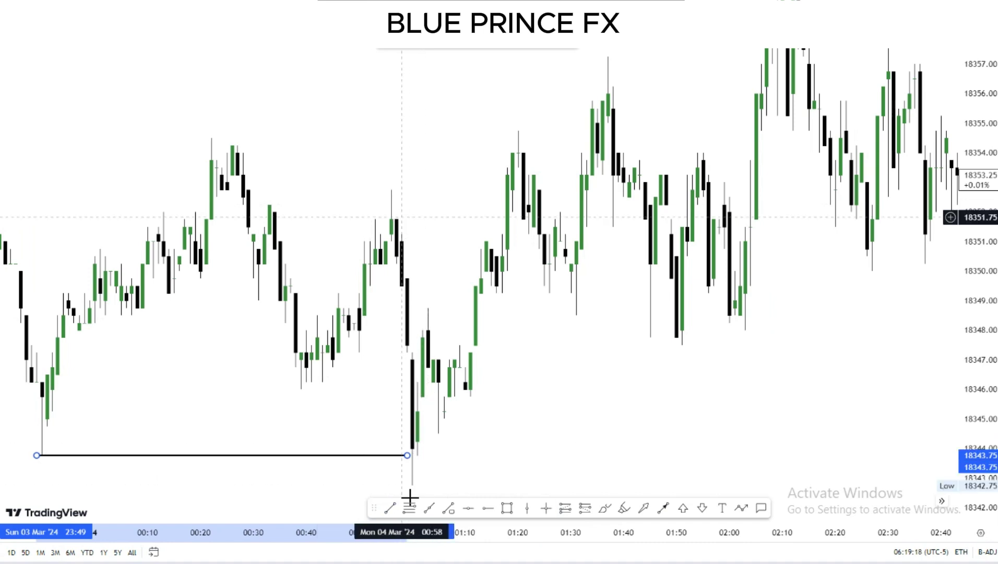
Draw a level line from the 00:57 high at 18351.75 to about 01:19
{"action": "key", "text": "alt+t"}
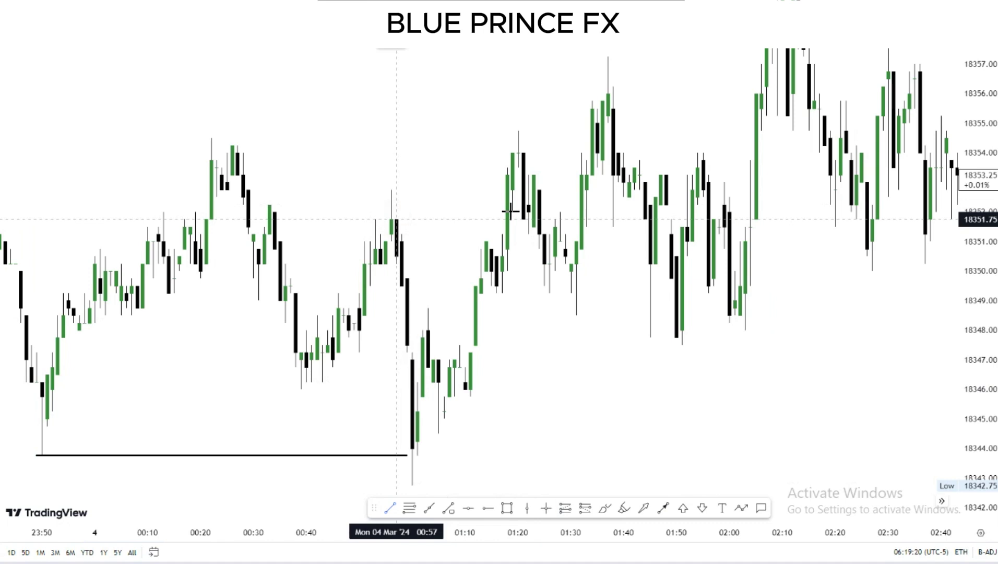
{"action": "left_click", "coordinate": [397, 220]}
{"action": "left_click", "coordinate": [511, 219]}
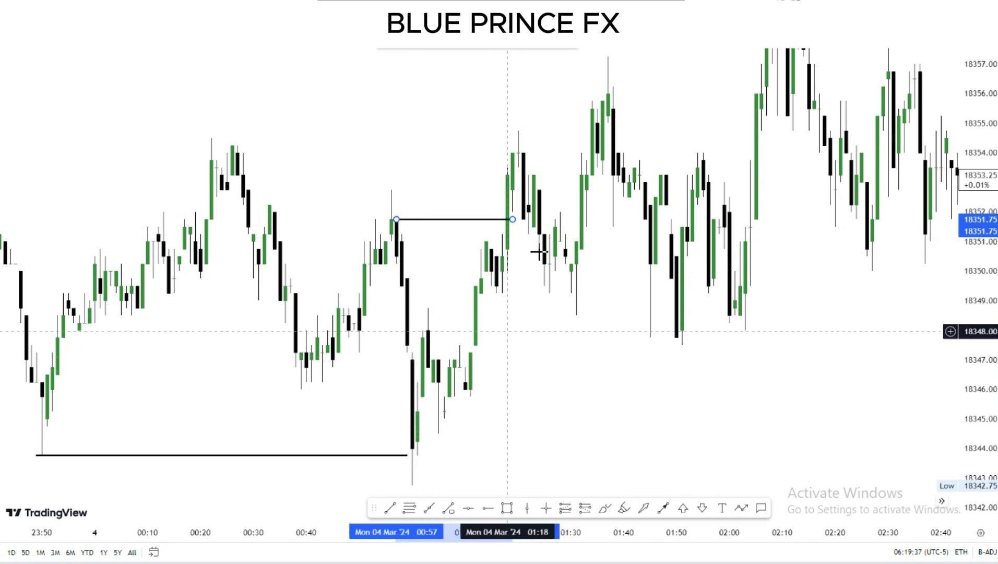
Draw a fib retracement from the 01:00 low at 18342.75 to the 18354.75 high
{"action": "left_click", "coordinate": [408, 508]}
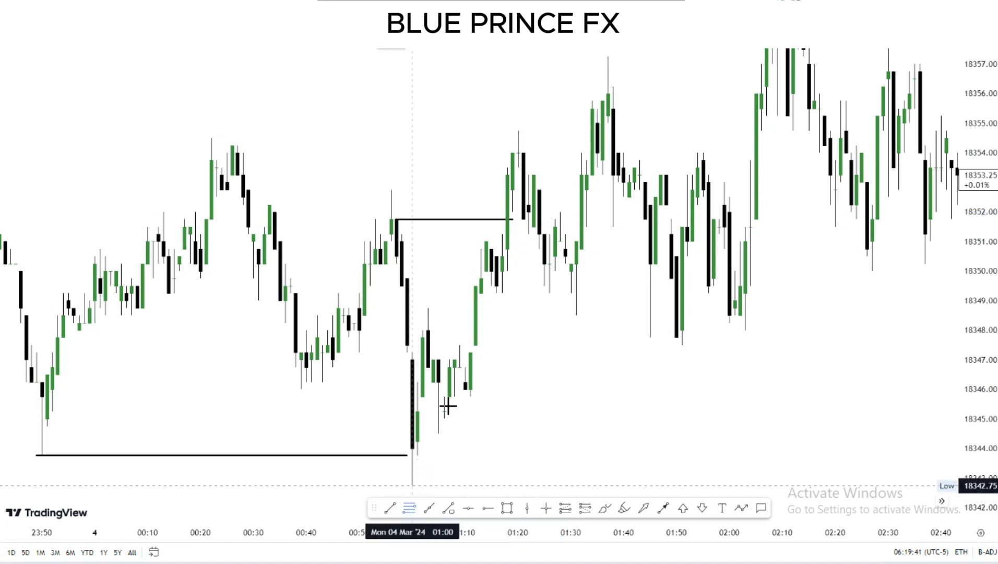
{"action": "left_click", "coordinate": [412, 486]}
{"action": "left_click", "coordinate": [560, 129]}
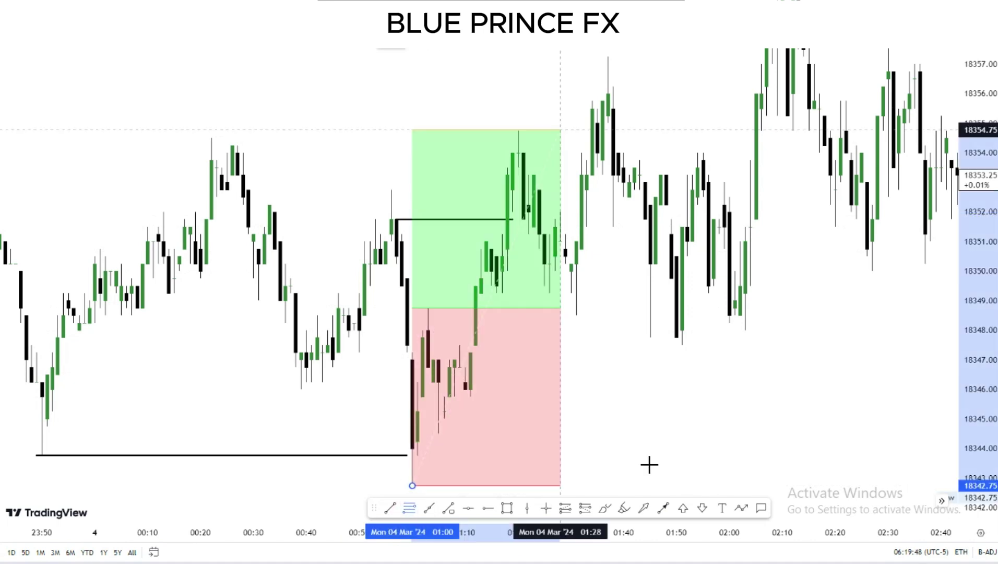
Box the order block near 18348 with a purple rectangle
{"action": "left_click", "coordinate": [507, 508]}
{"action": "left_click_drag", "start_coordinate": [475, 347], "coordinate": [608, 286]}
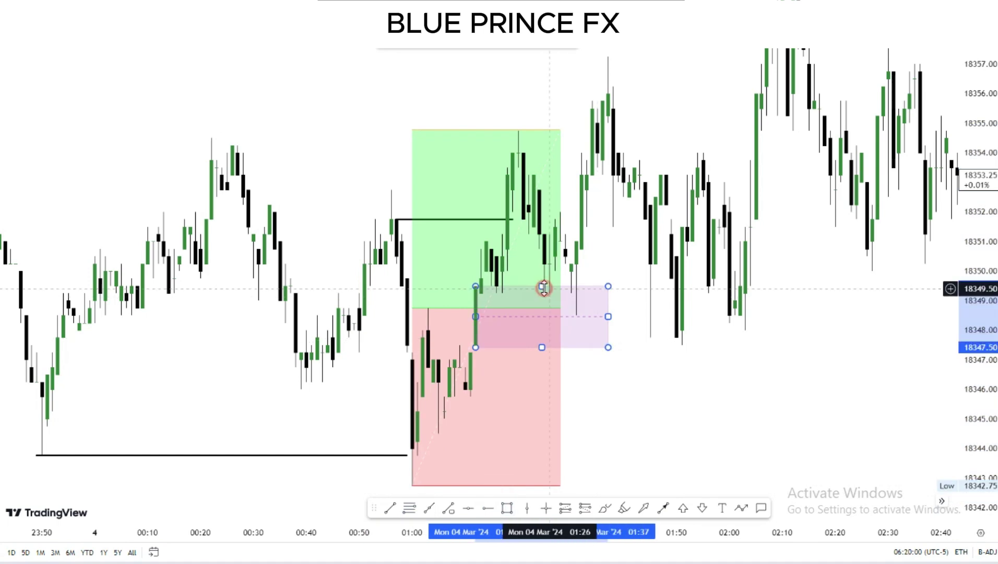
{"action": "left_click", "coordinate": [673, 386]}
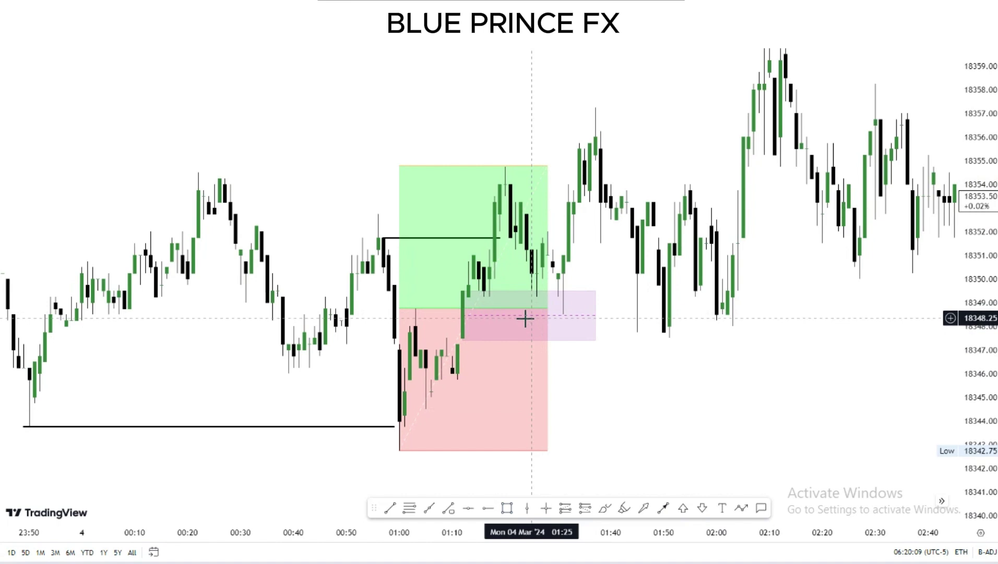
{"action": "left_click", "coordinate": [535, 323]}
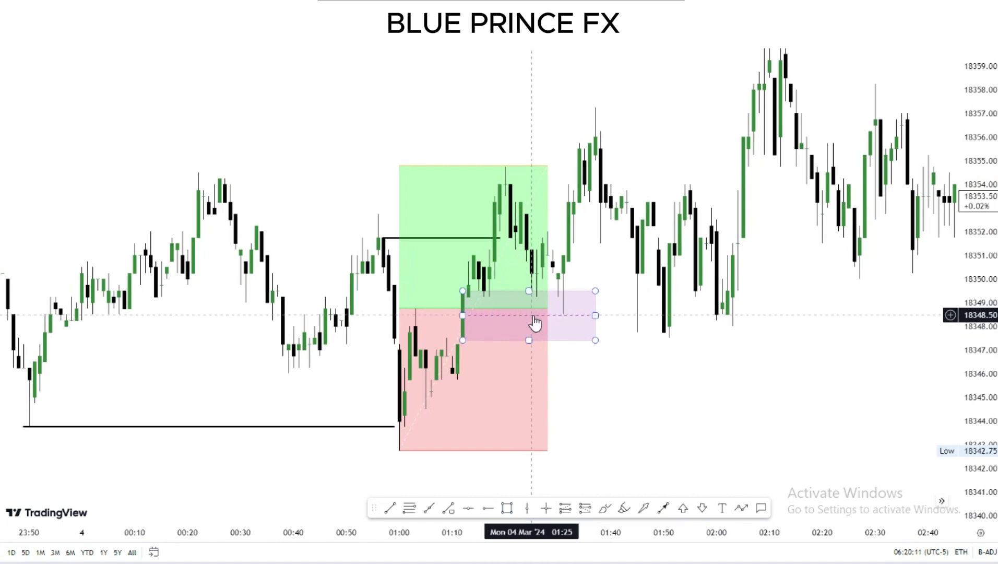
{"action": "left_click", "coordinate": [563, 507]}
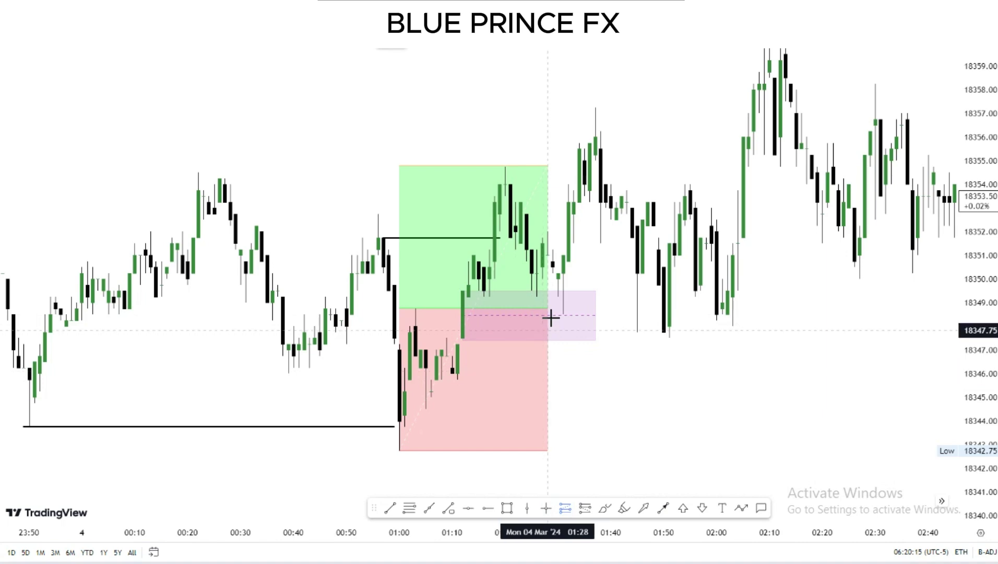
Place a long at 18348.50, target 18358.25, stop 18345.75, extended until price hits target
{"action": "left_click", "coordinate": [552, 314]}
{"action": "scroll", "coordinate": [555, 229], "scroll_direction": "down", "scroll_amount": 2}
{"action": "scroll", "coordinate": [558, 228], "scroll_direction": "down", "scroll_amount": 2}
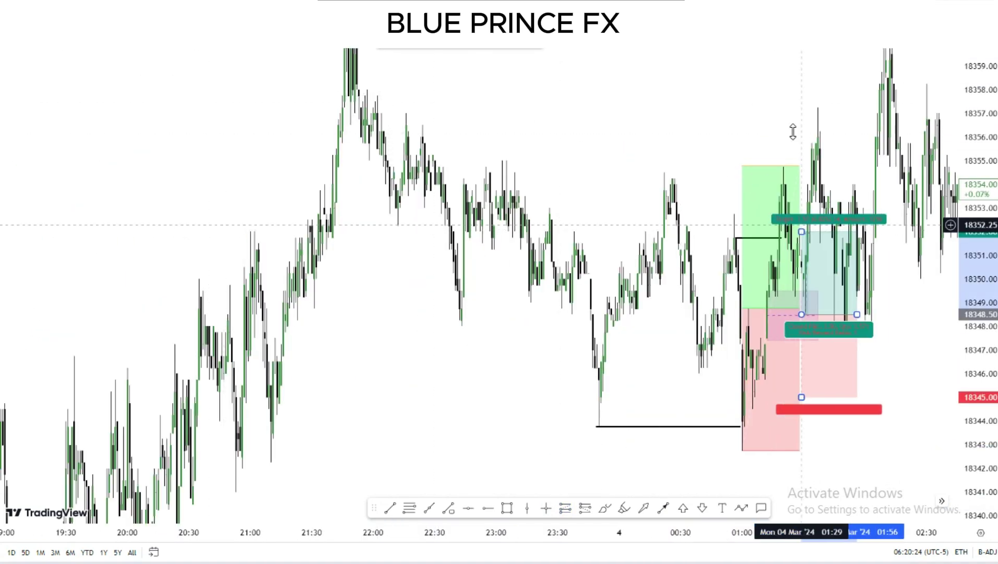
{"action": "left_click_drag", "start_coordinate": [792, 132], "coordinate": [785, 87]}
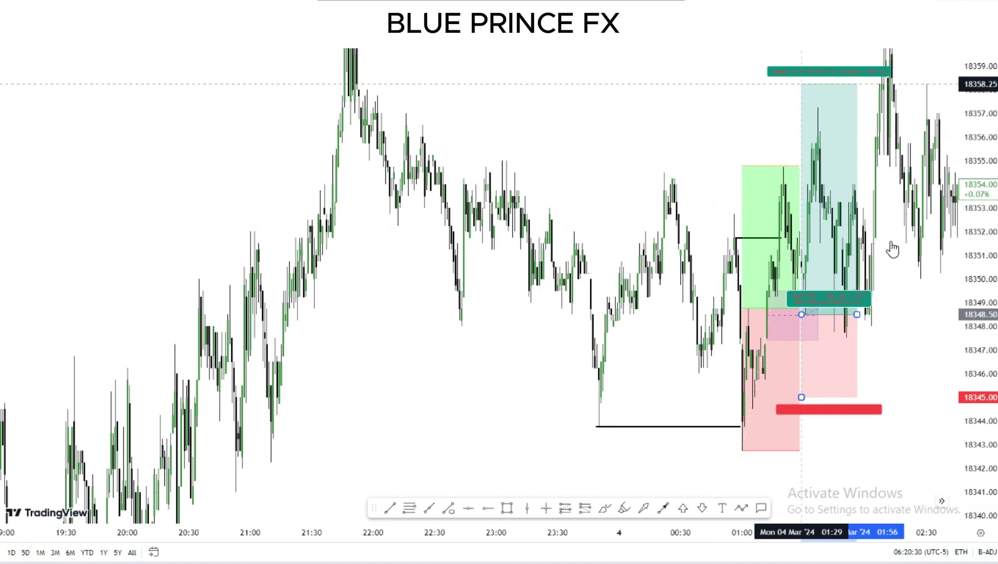
{"action": "scroll", "coordinate": [832, 399], "scroll_direction": "up", "scroll_amount": 5}
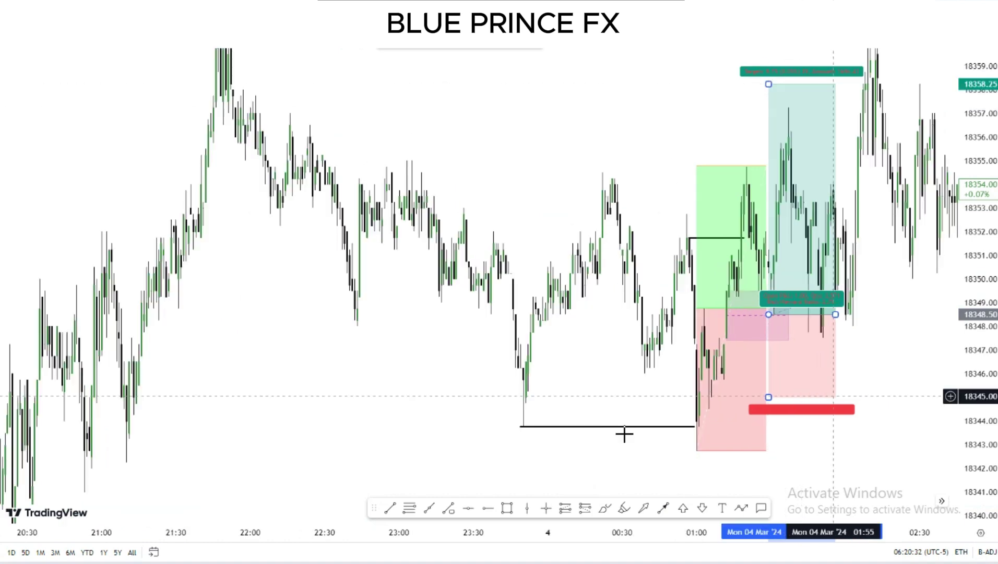
{"action": "left_click_drag", "start_coordinate": [511, 398], "coordinate": [510, 380]}
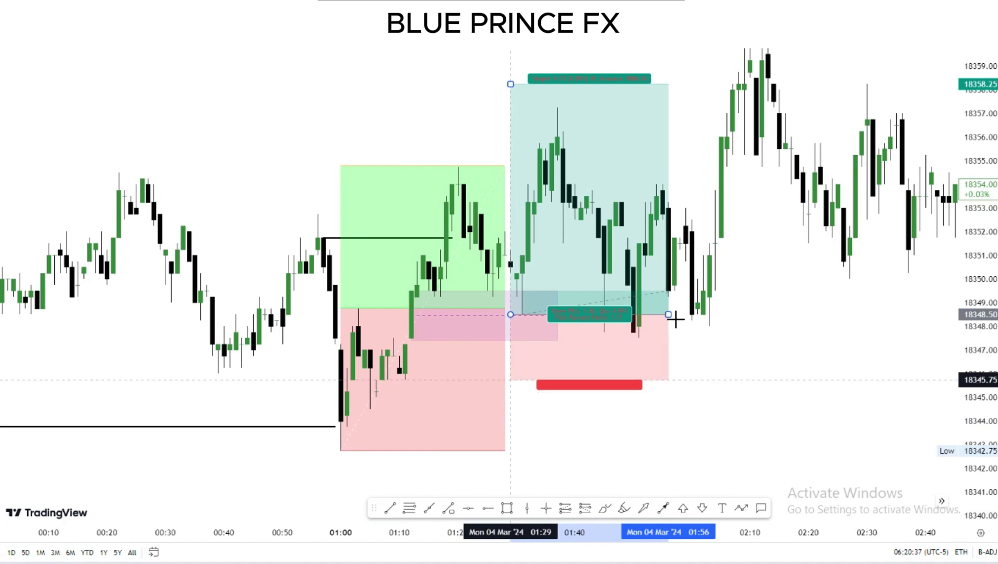
{"action": "left_click_drag", "start_coordinate": [668, 314], "coordinate": [750, 309]}
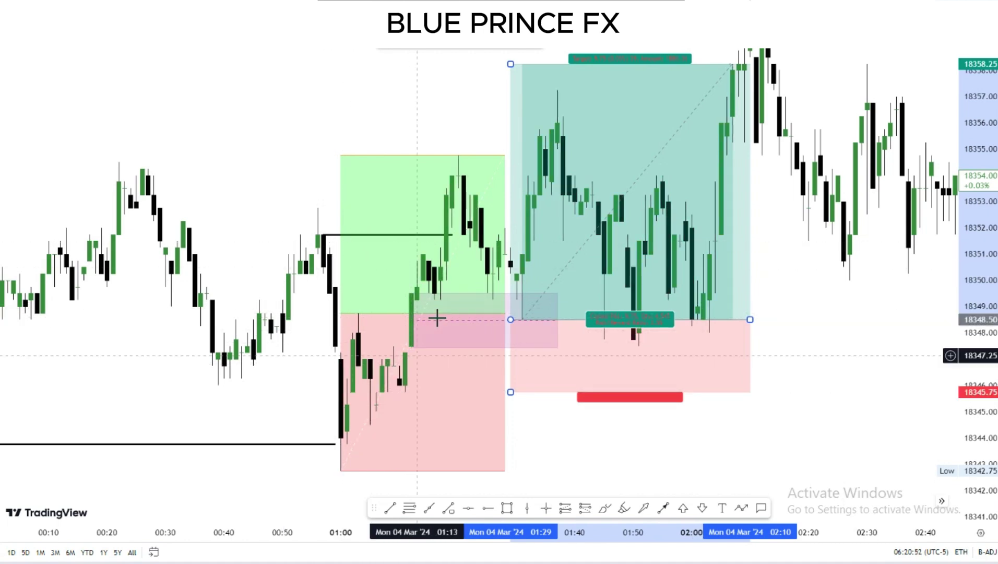
Draw a Fib Retracement from the 00:57 high at 18351.75 down to 18344.25
{"action": "left_click", "coordinate": [411, 507]}
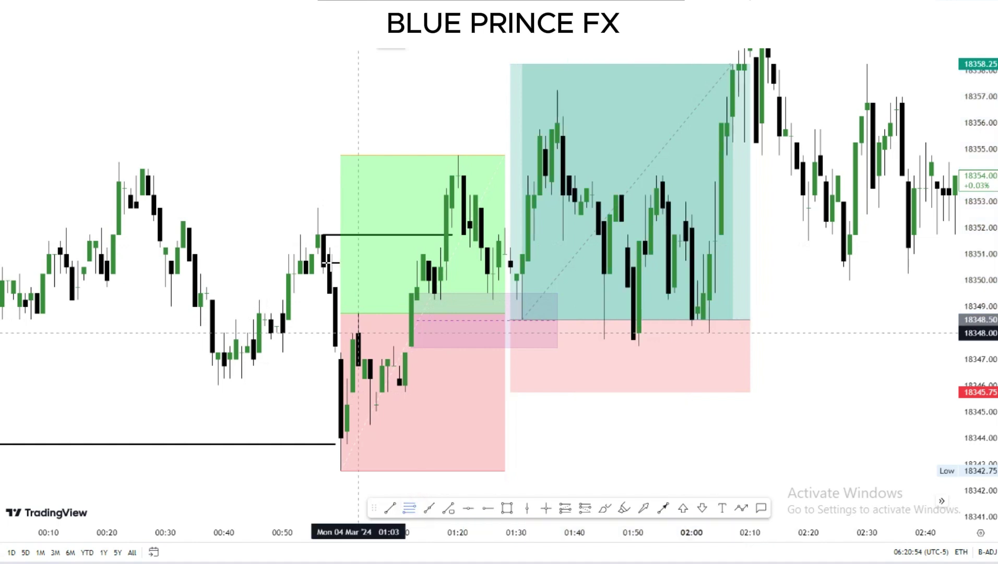
{"action": "left_click_drag", "start_coordinate": [323, 234], "coordinate": [441, 397]}
{"action": "left_click_drag", "start_coordinate": [499, 430], "coordinate": [552, 433]}
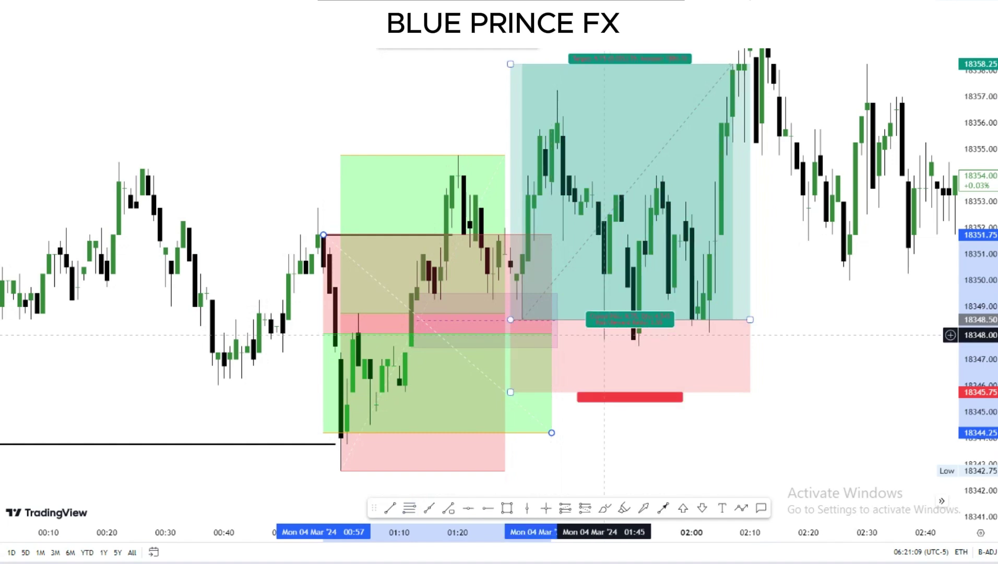
{"action": "left_click", "coordinate": [733, 319]}
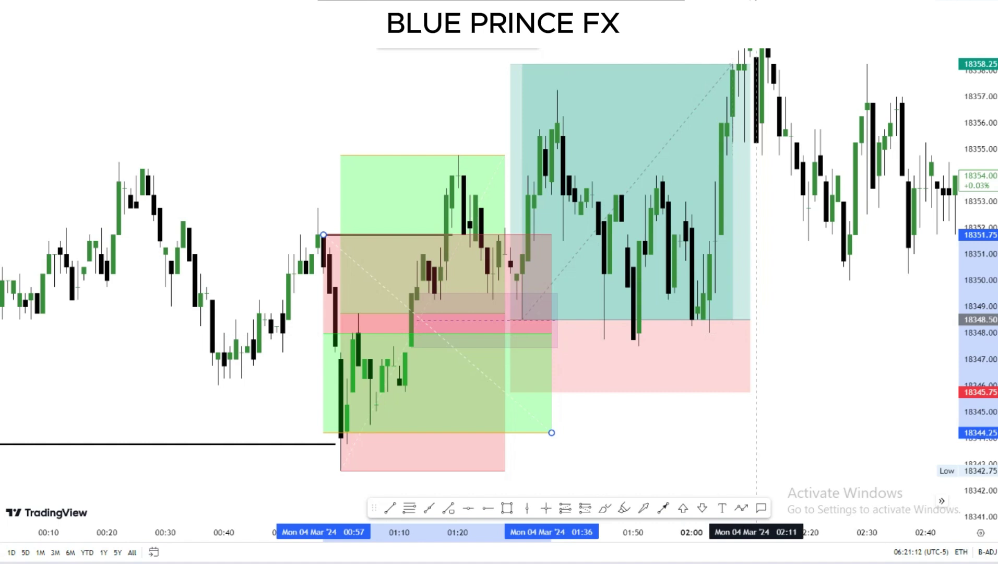